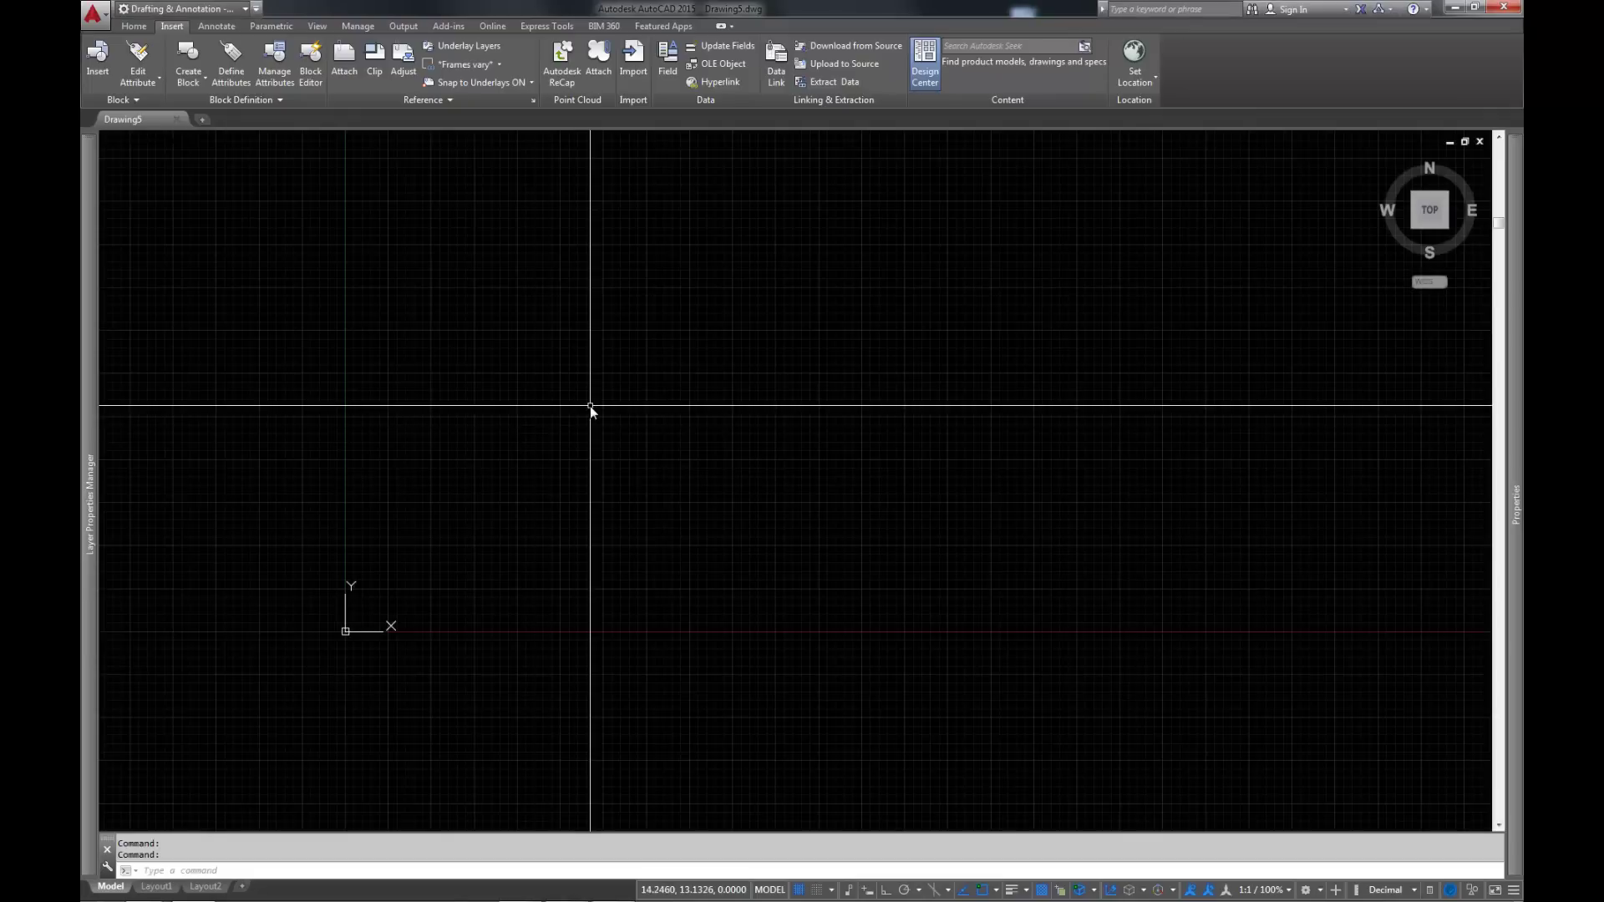
- Cancel the stray line and switch the drawing units to Architectural
{"action": "mouse_move", "coordinate": [497, 517]}
{"action": "middle_mouse_down"}
{"action": "mouse_move", "coordinate": [738, 401]}
{"action": "mouse_move", "coordinate": [772, 401]}
{"action": "middle_mouse_up"}
{"action": "type", "text": "e"}
{"action": "key", "text": "Return"}
{"action": "left_click", "coordinate": [734, 360]}
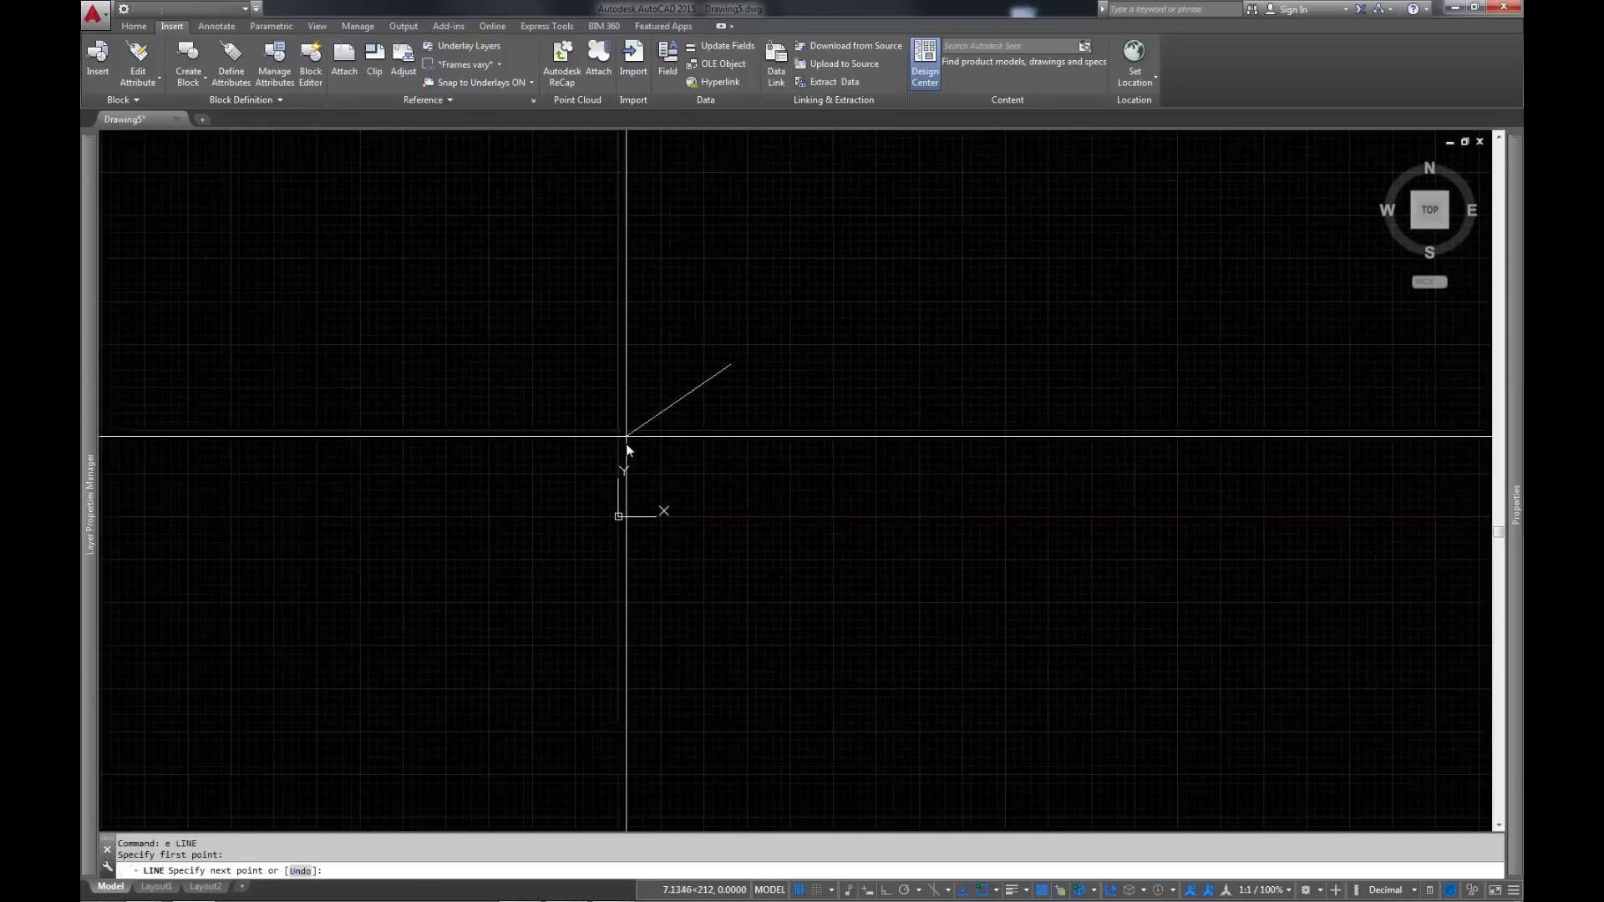
{"action": "key", "text": "Escape"}
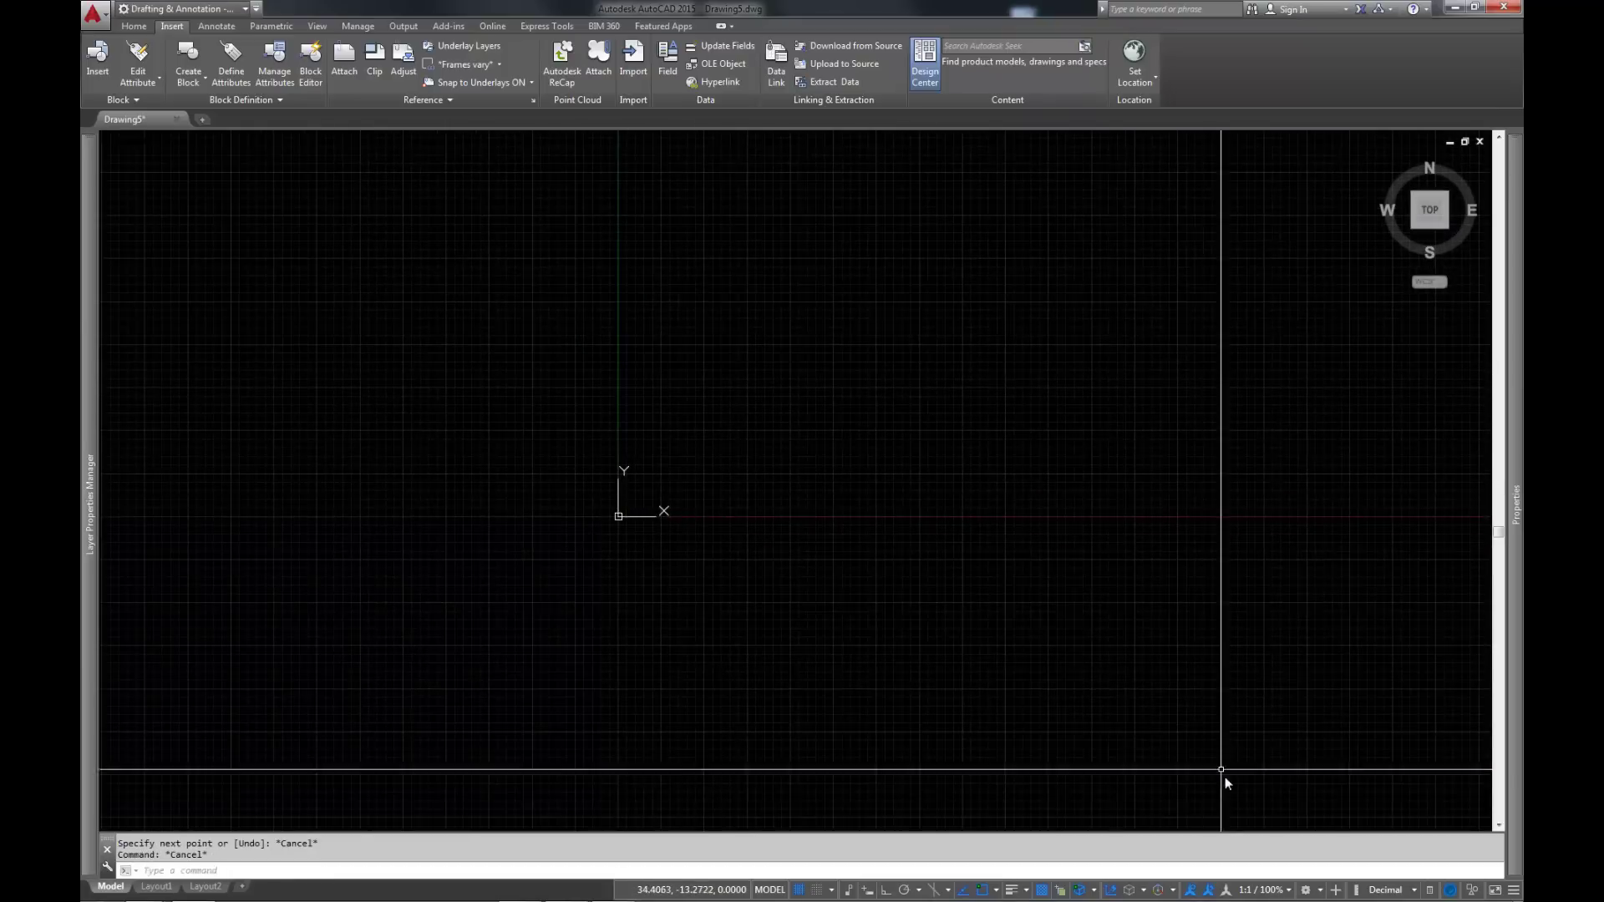
{"action": "left_click", "coordinate": [1415, 892]}
{"action": "left_click", "coordinate": [1387, 798]}
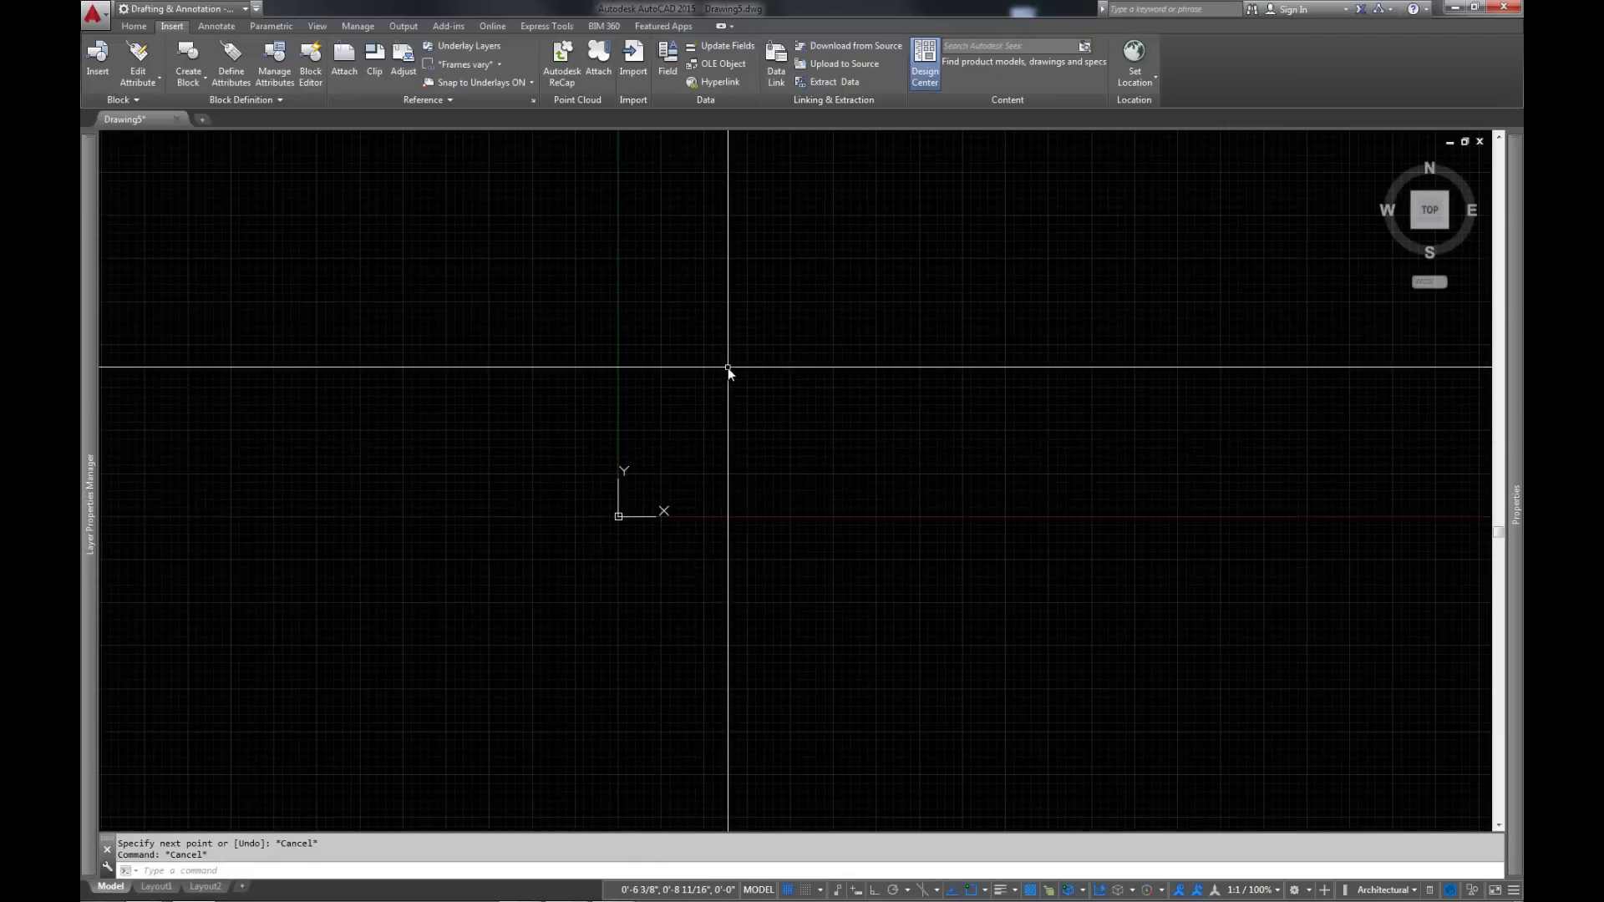
- Draw a rectangle with RECTANG from corner 0,0 to 8.5,11
{"action": "type", "text": "rec"}
{"action": "key", "text": "Return"}
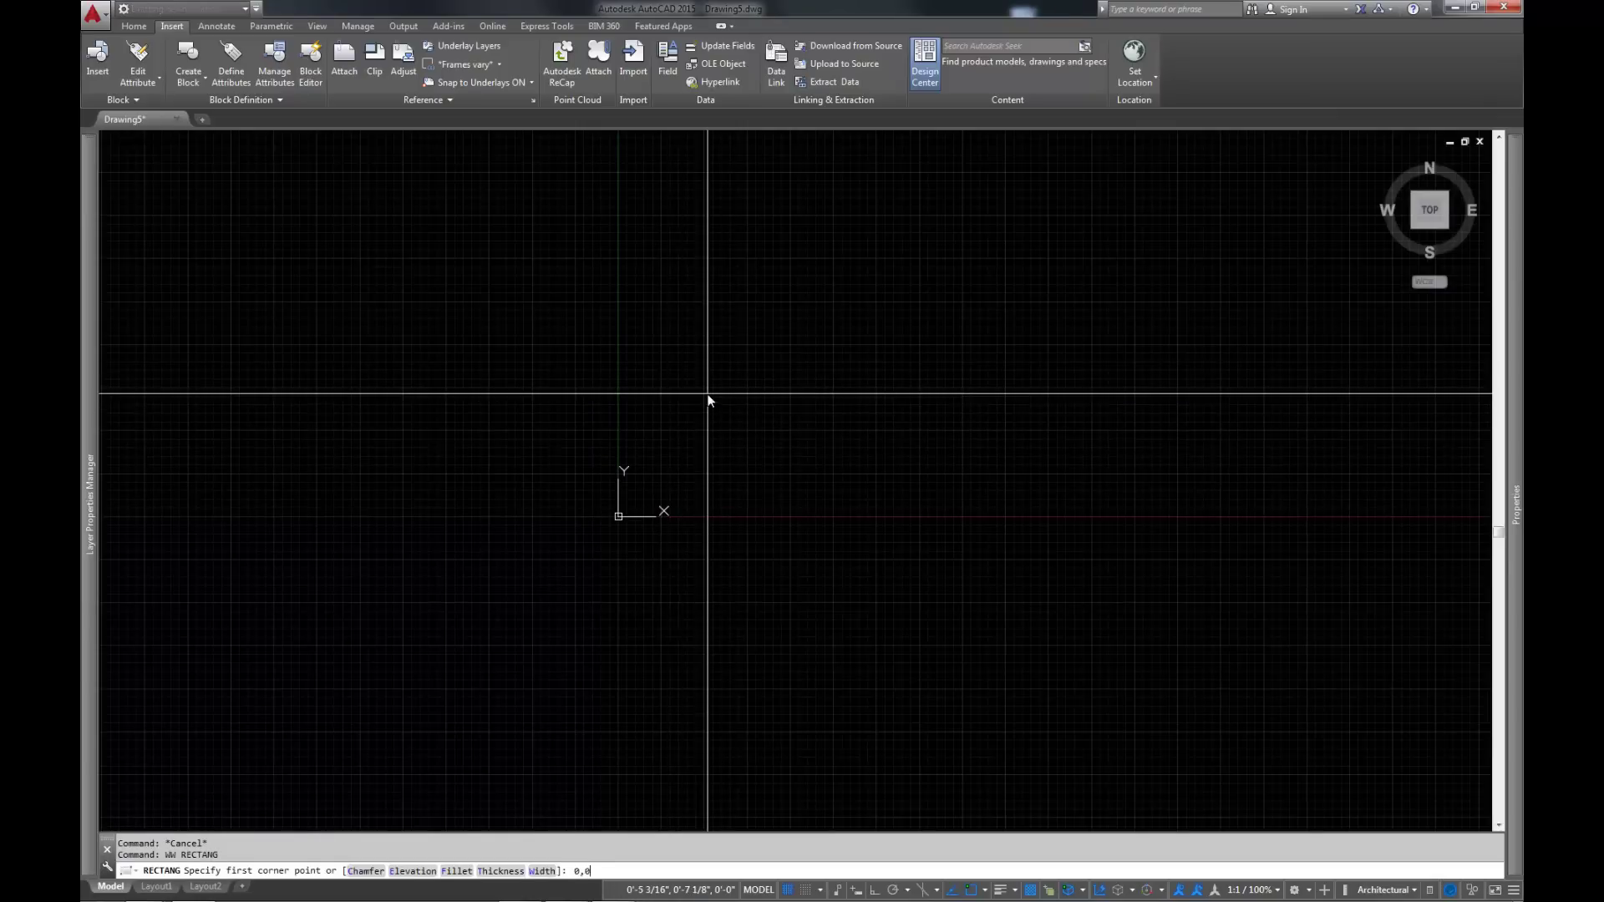
{"action": "type", "text": "0,0"}
{"action": "key", "text": "Return"}
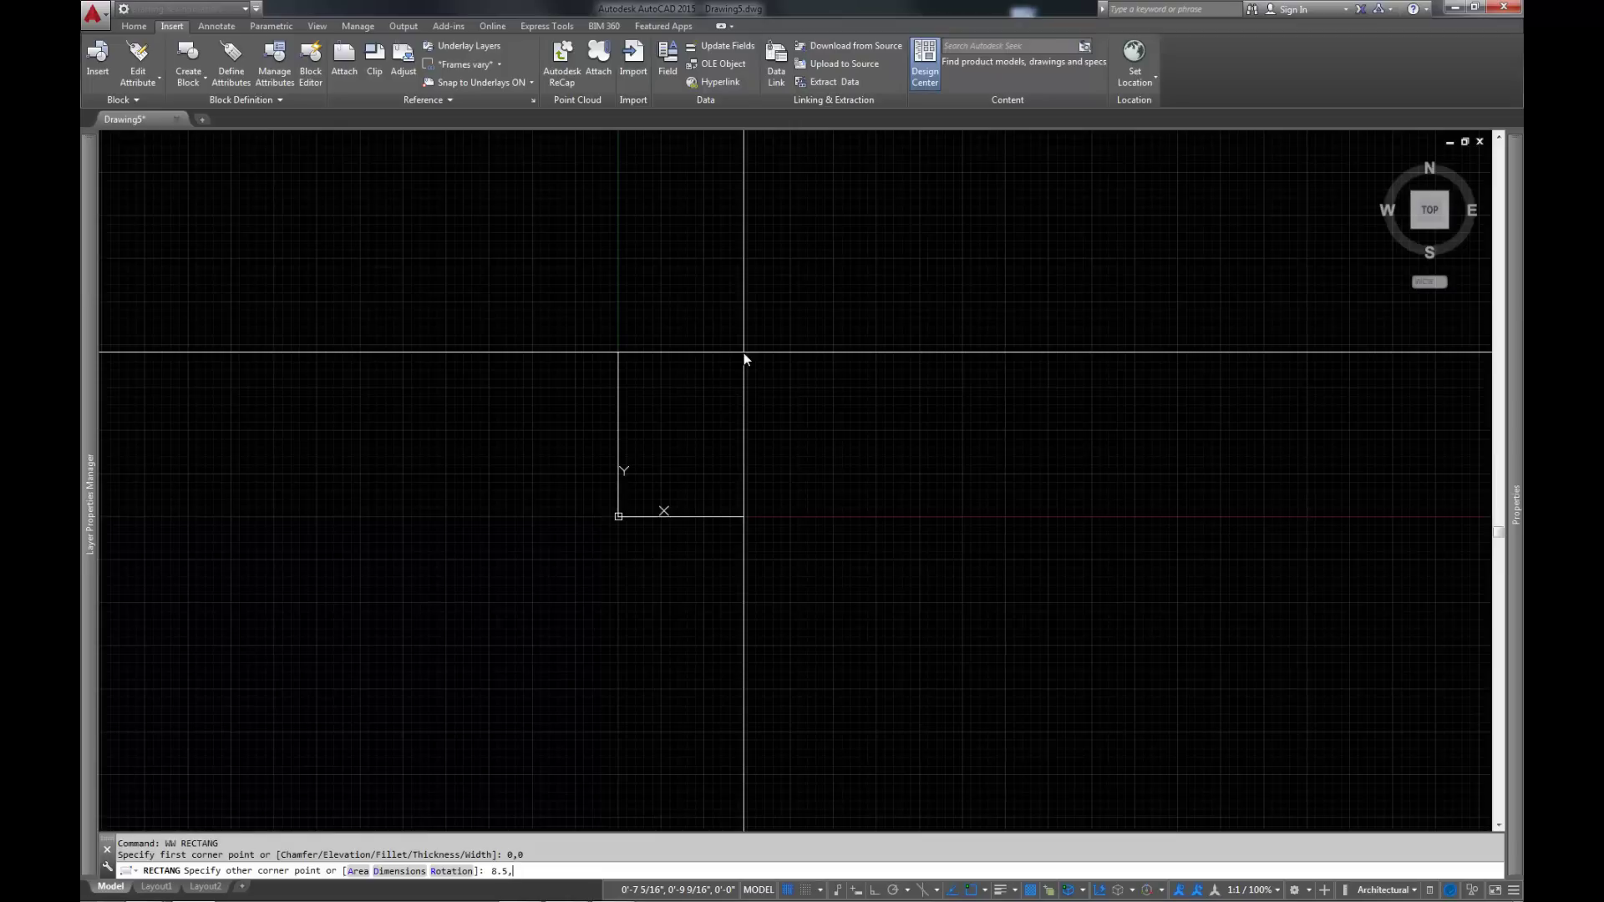
{"action": "type", "text": "8.5,11"}
{"action": "key", "text": "Return"}
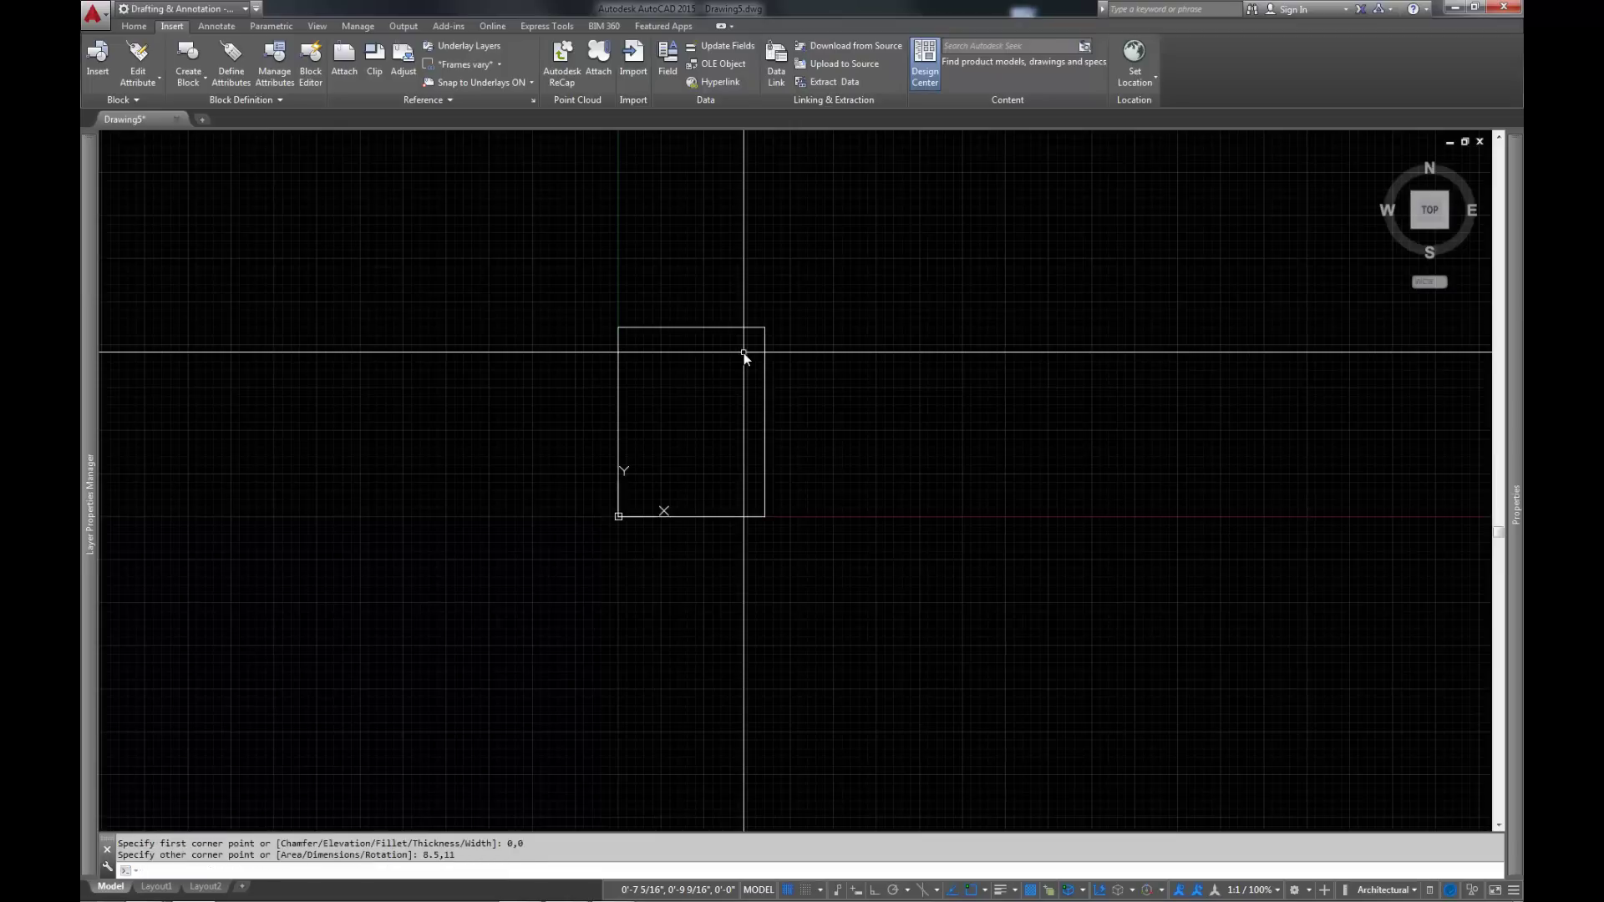
- Draw a circle inside the rectangle and a slanted line crossing it
{"action": "scroll", "coordinate": [720, 409], "scroll_direction": "up", "scroll_amount": 2}
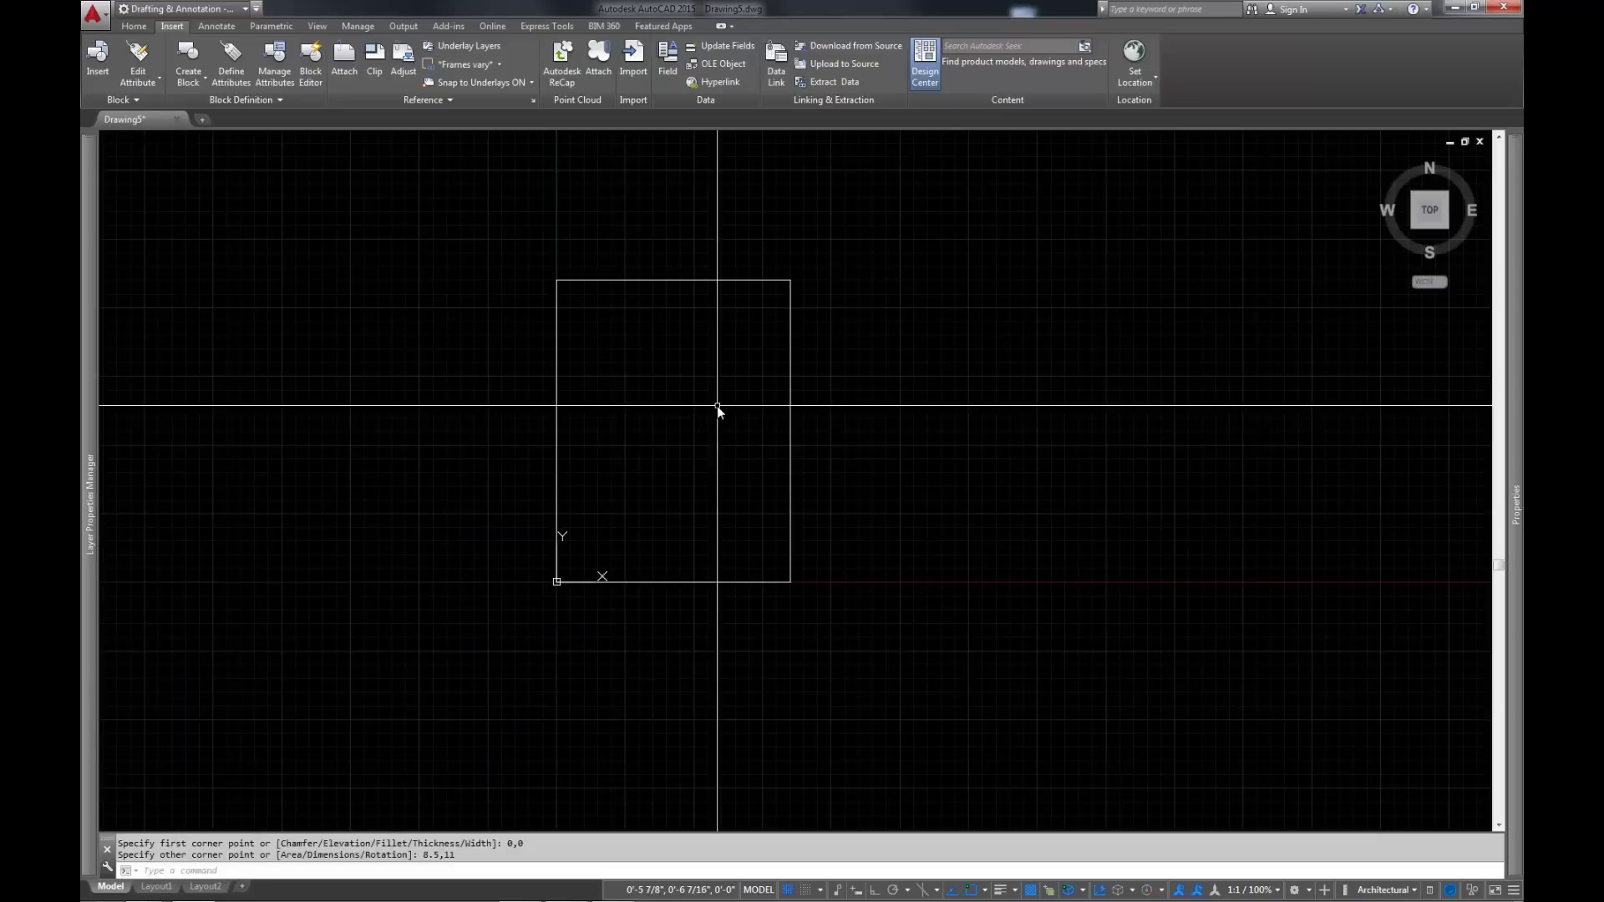
{"action": "mouse_move", "coordinate": [720, 409]}
{"action": "middle_mouse_down"}
{"action": "mouse_move", "coordinate": [989, 469]}
{"action": "mouse_move", "coordinate": [1044, 456]}
{"action": "mouse_move", "coordinate": [1005, 471]}
{"action": "middle_mouse_up"}
{"action": "scroll", "coordinate": [974, 478], "scroll_direction": "up", "scroll_amount": 4}
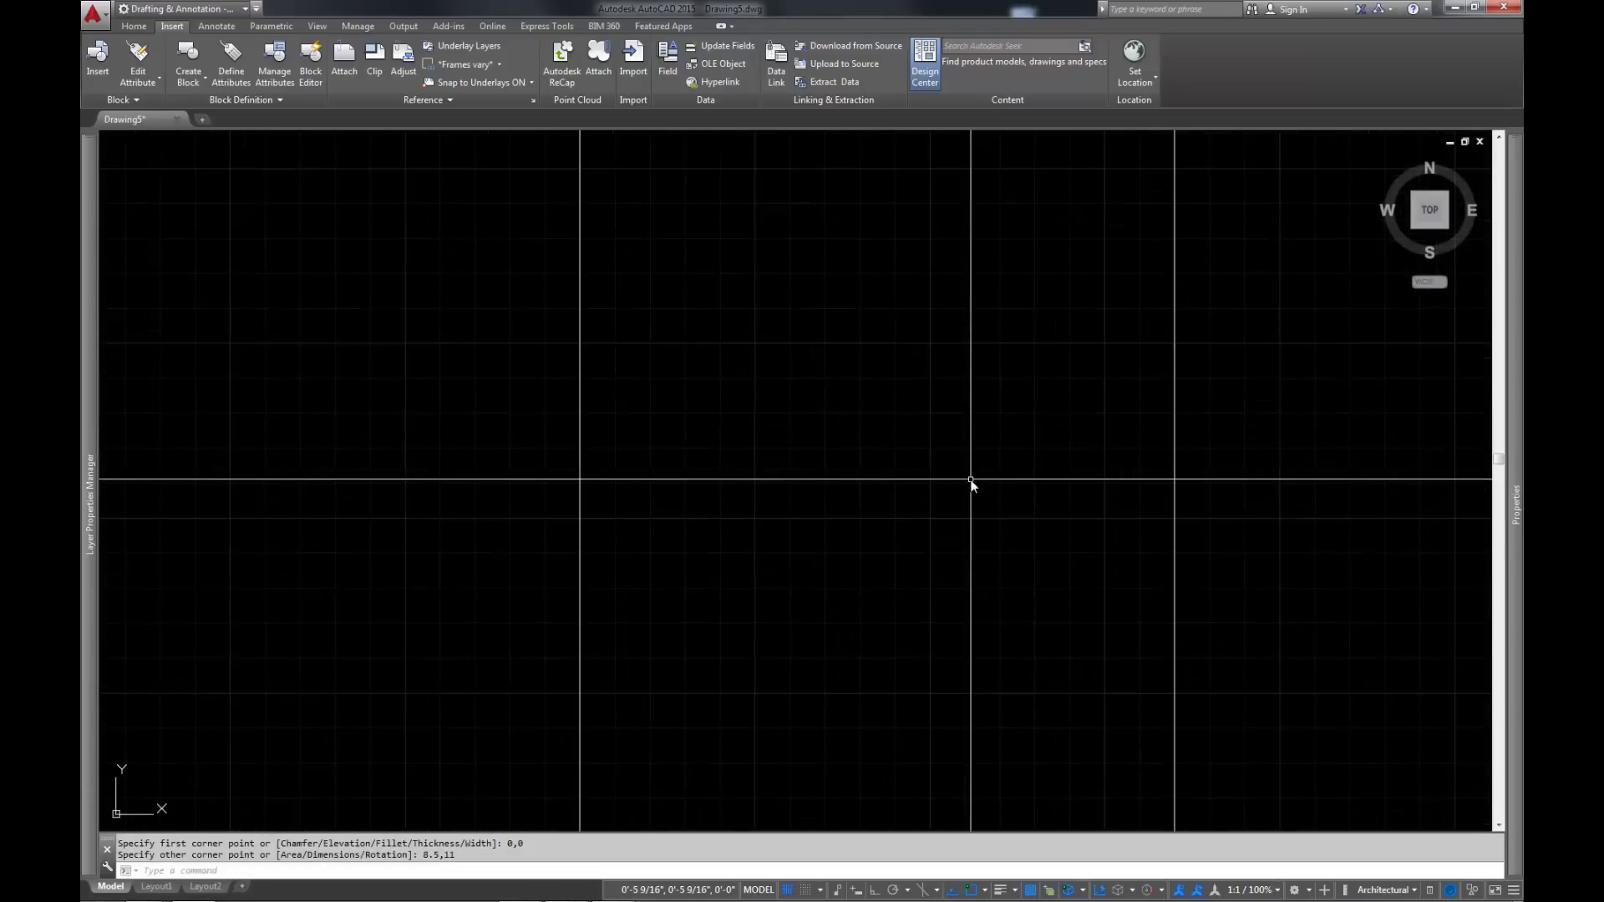
{"action": "scroll", "coordinate": [970, 482], "scroll_direction": "down", "scroll_amount": 2}
{"action": "type", "text": "c"}
{"action": "key", "text": "Return"}
{"action": "left_click", "coordinate": [910, 453]}
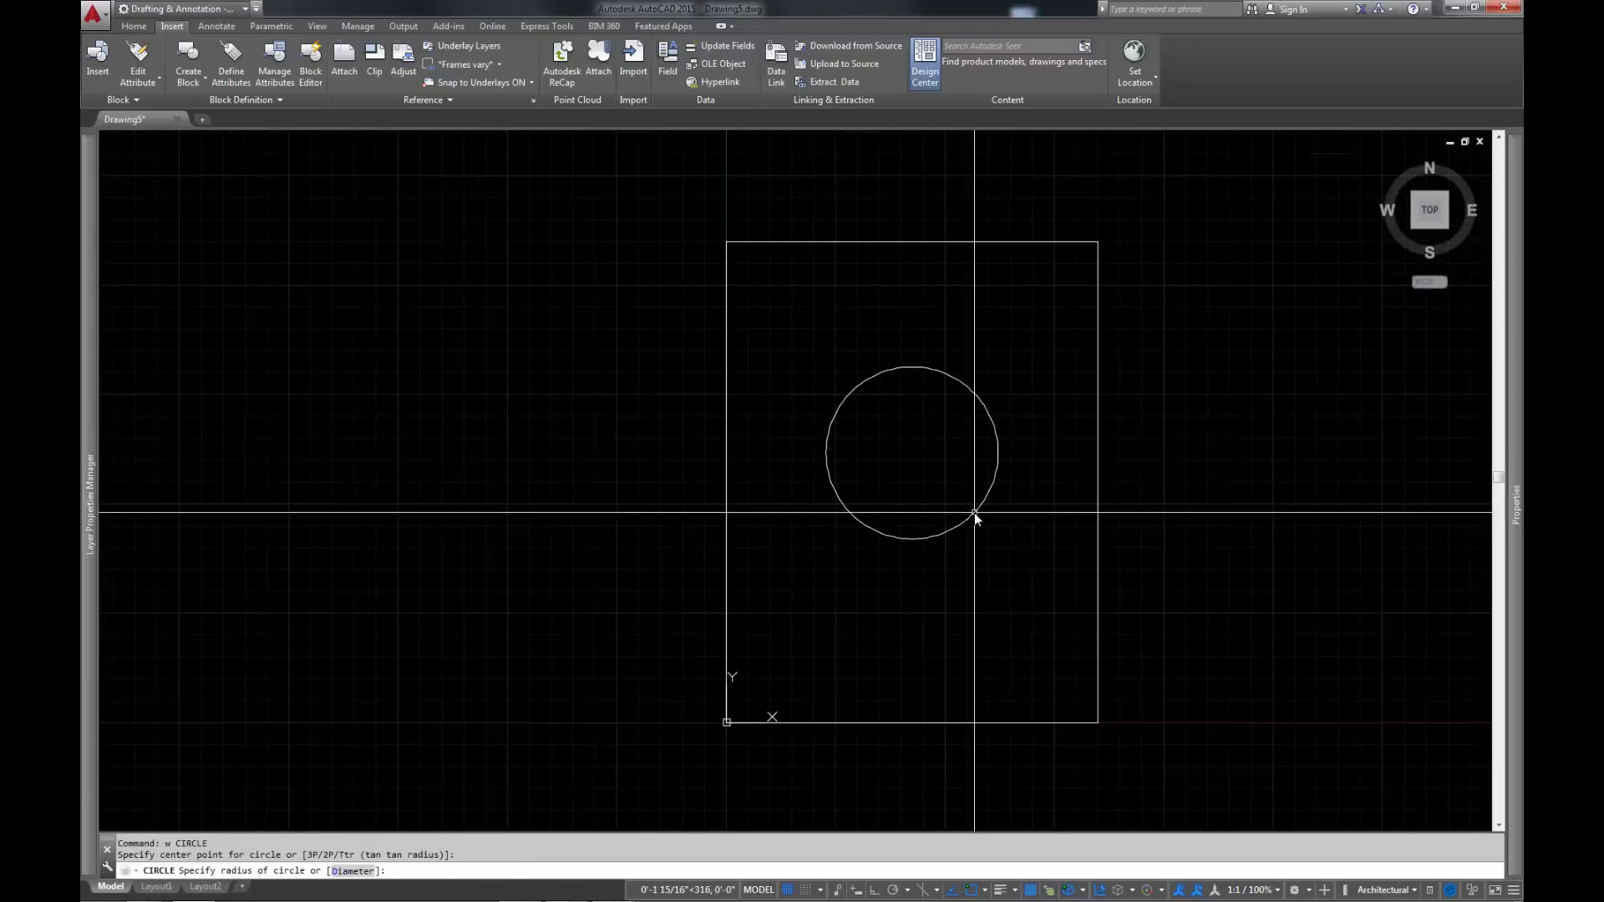
{"action": "left_click", "coordinate": [939, 537]}
{"action": "type", "text": "l"}
{"action": "key", "text": "Return"}
{"action": "left_click", "coordinate": [919, 621]}
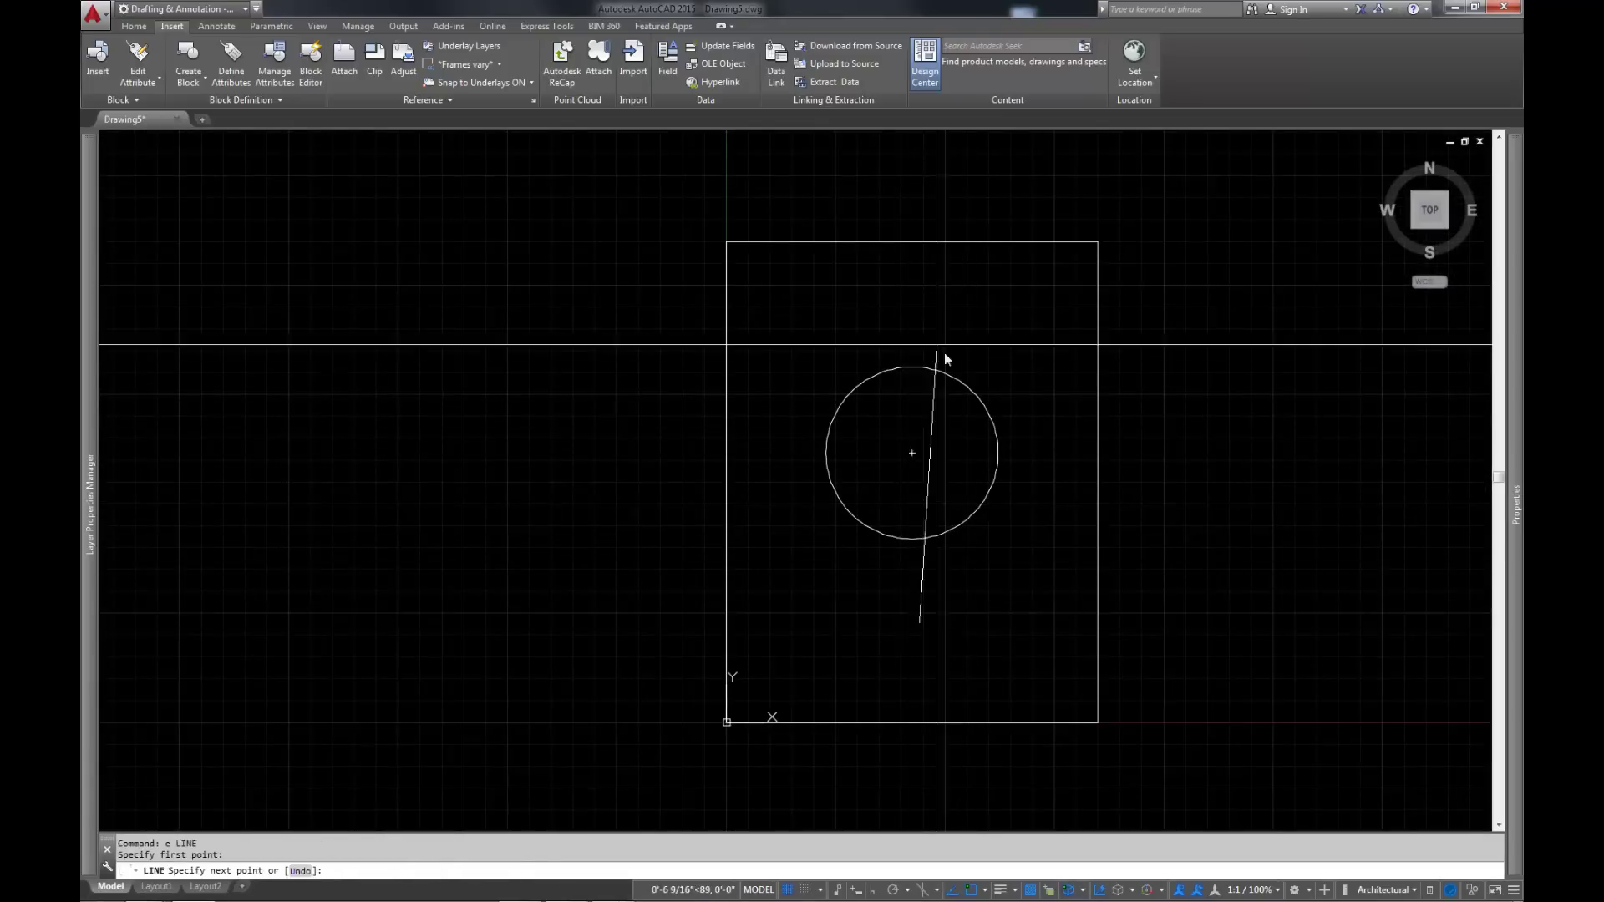
{"action": "left_click", "coordinate": [995, 336]}
{"action": "key", "text": "Return"}
- Trim away the circle's right arc and the line's ends outside the circle
{"action": "type", "text": "tr"}
{"action": "key", "text": "Return"}
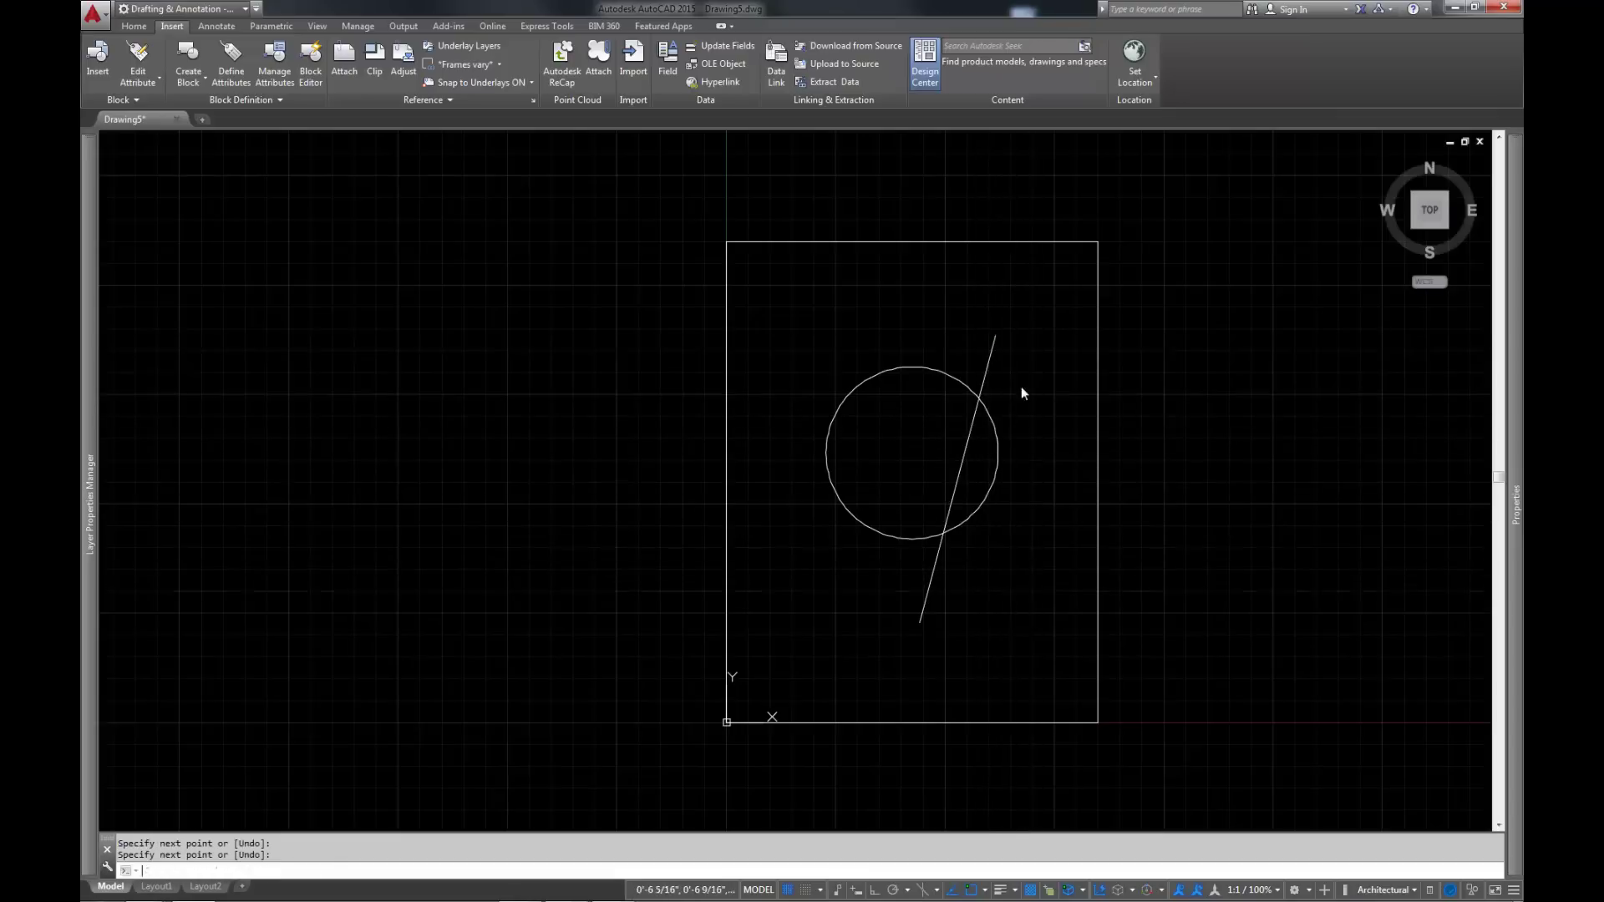
{"action": "left_click", "coordinate": [1021, 386]}
{"action": "left_click", "coordinate": [989, 375]}
{"action": "left_click", "coordinate": [988, 361]}
{"action": "key", "text": "Return"}
{"action": "left_click", "coordinate": [994, 431]}
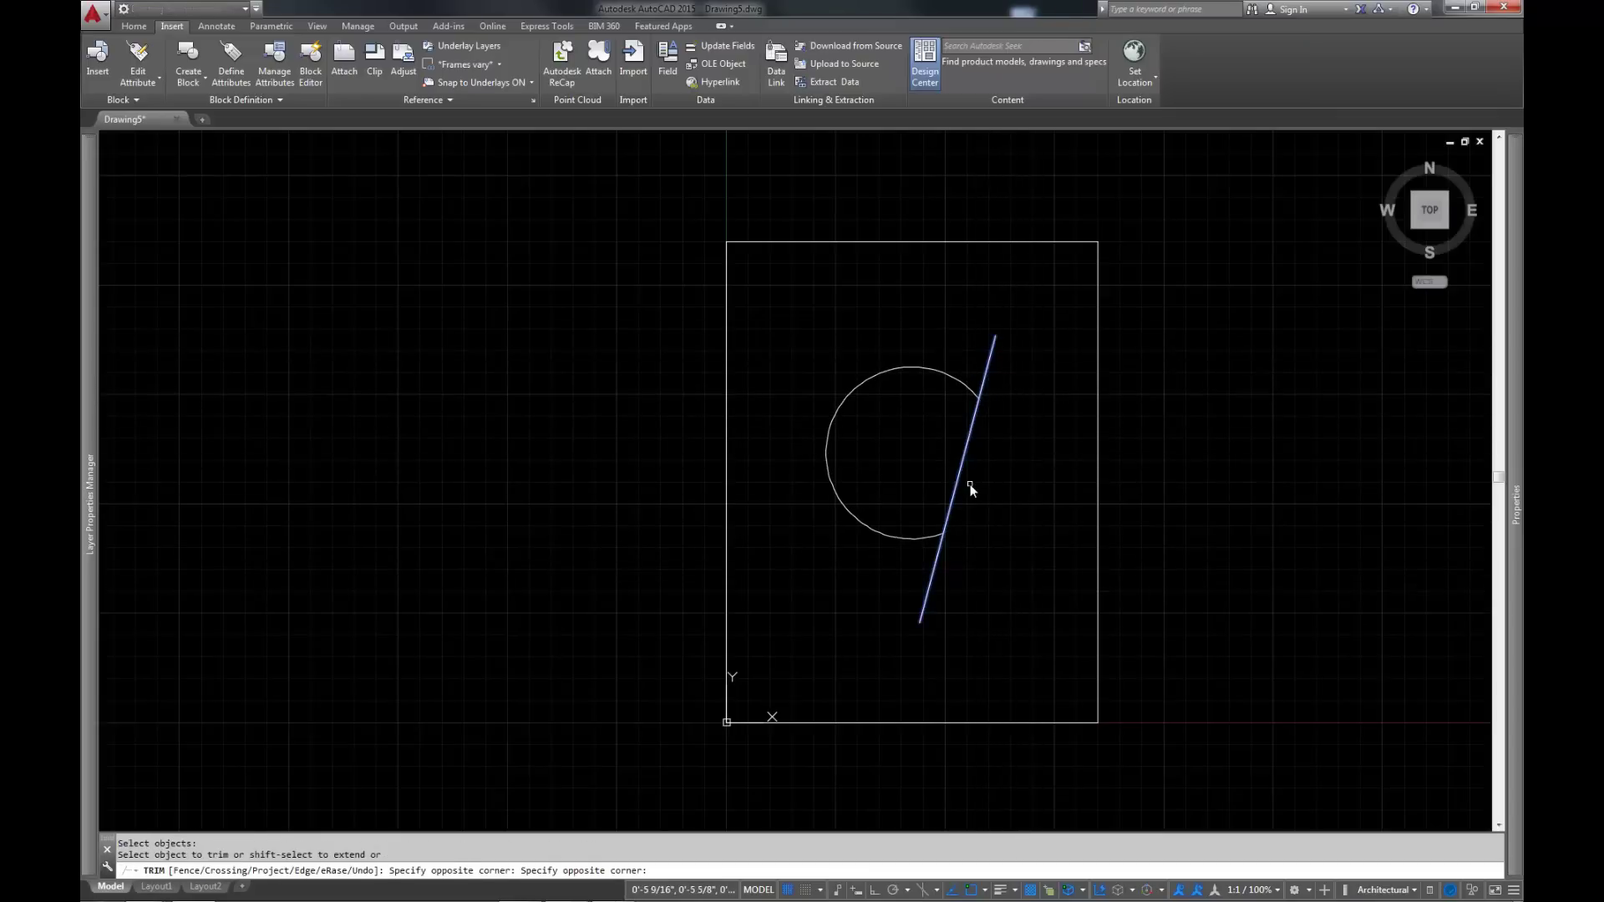
{"action": "left_click", "coordinate": [941, 338]}
{"action": "left_click", "coordinate": [1044, 309]}
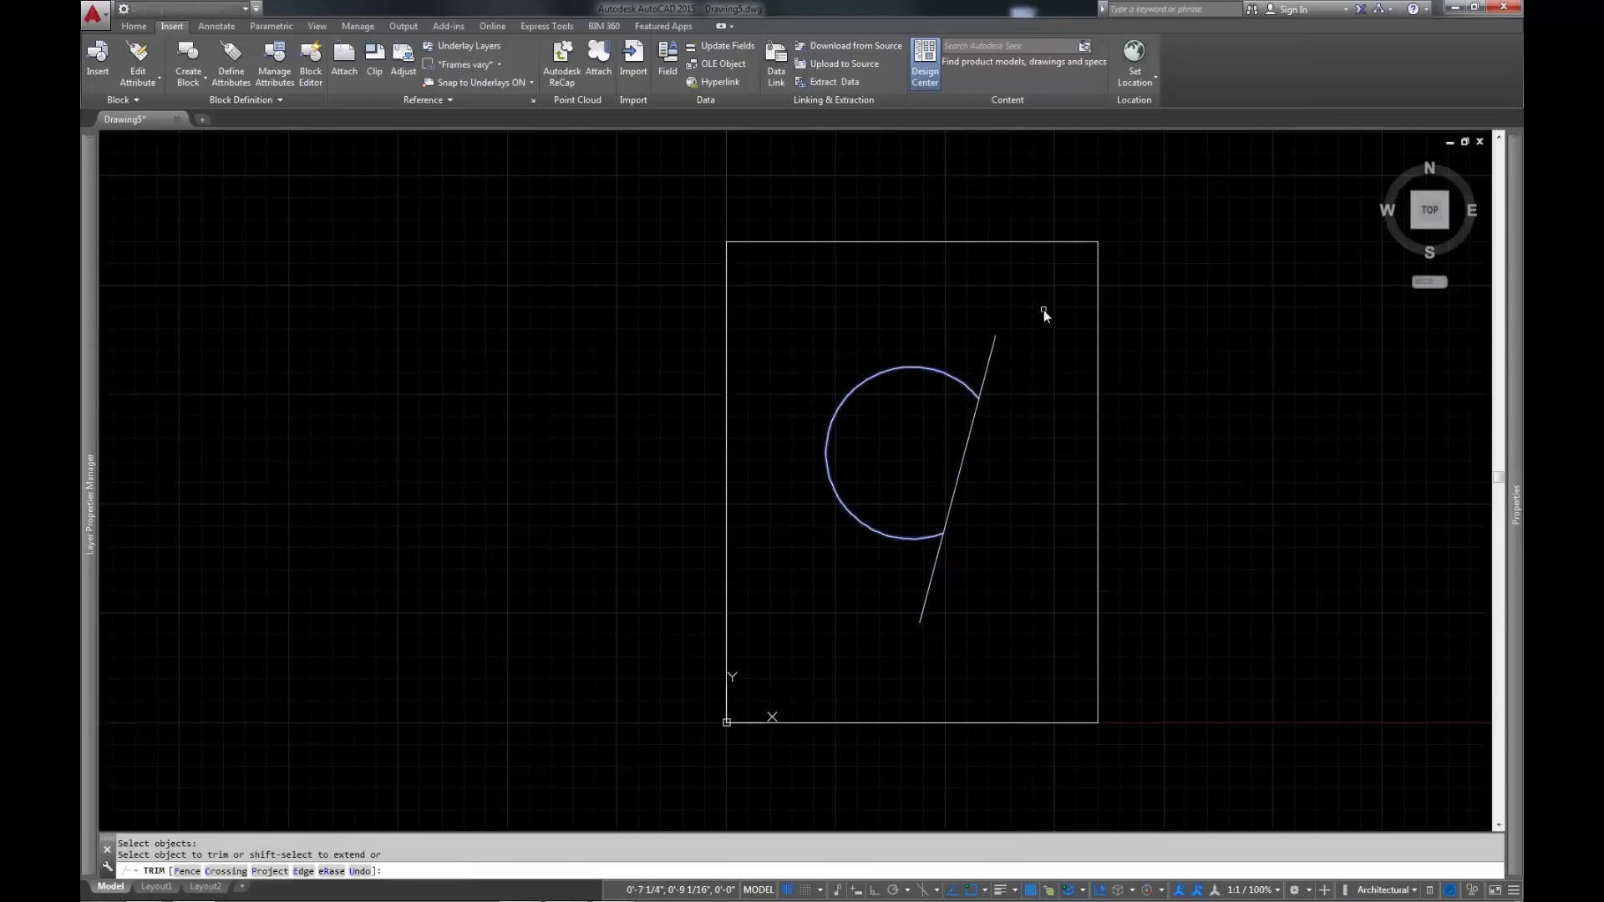
{"action": "left_click", "coordinate": [988, 367]}
{"action": "left_click", "coordinate": [963, 574]}
{"action": "left_click", "coordinate": [895, 624]}
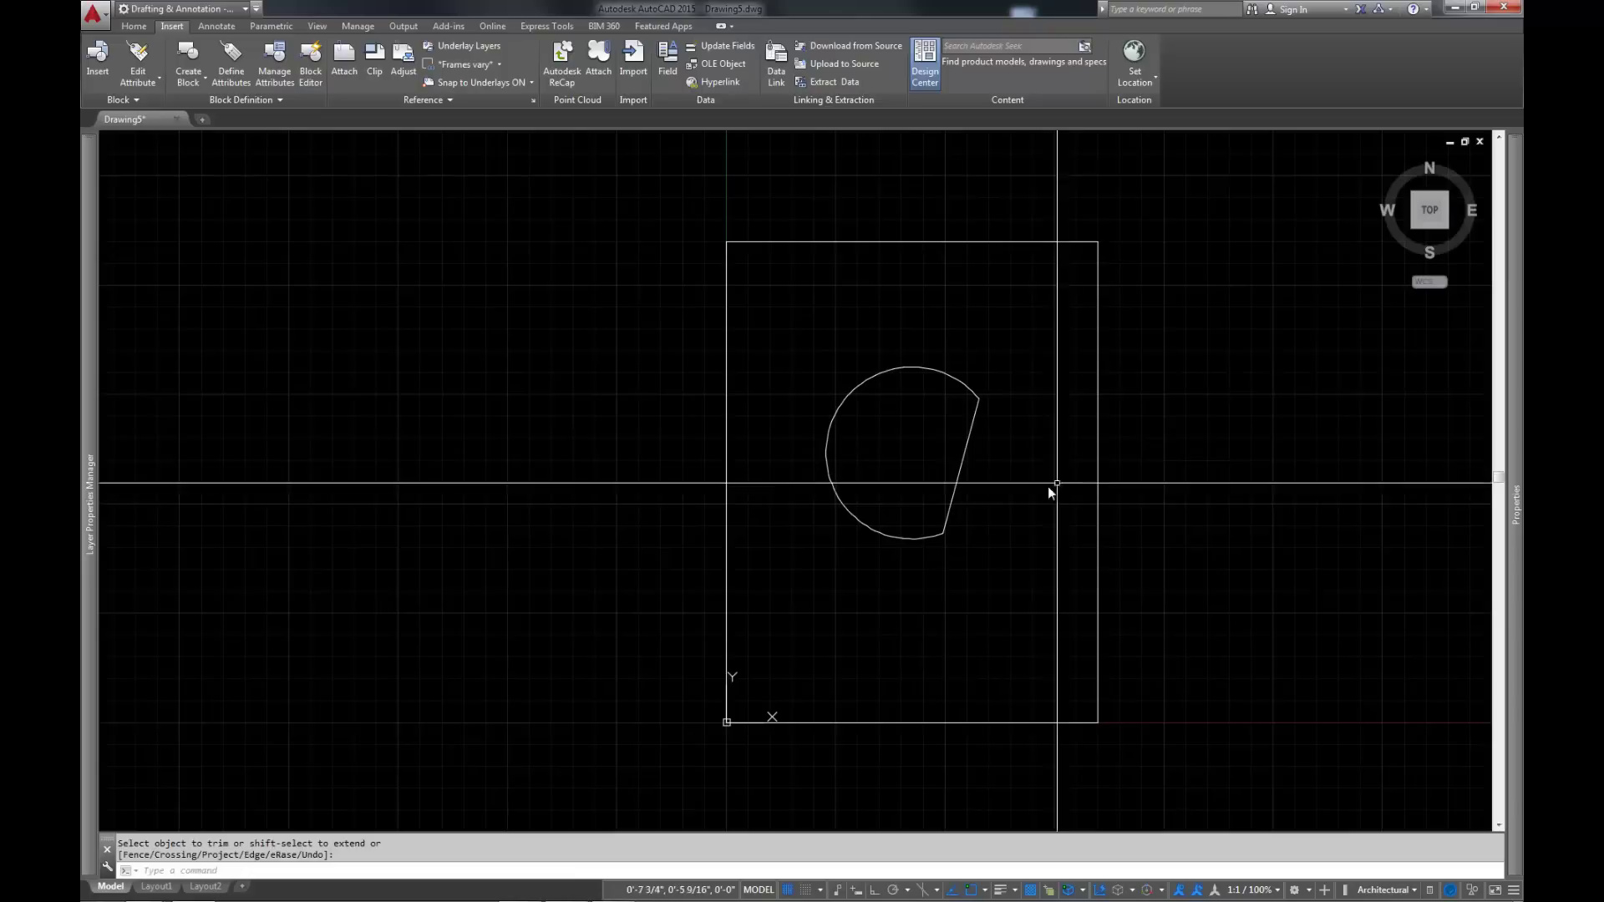
{"action": "key", "text": "Escape"}
- Draw a smaller circle at the line/arc intersection and trim the overlap into a crescent
{"action": "type", "text": "c"}
{"action": "key", "text": "Return"}
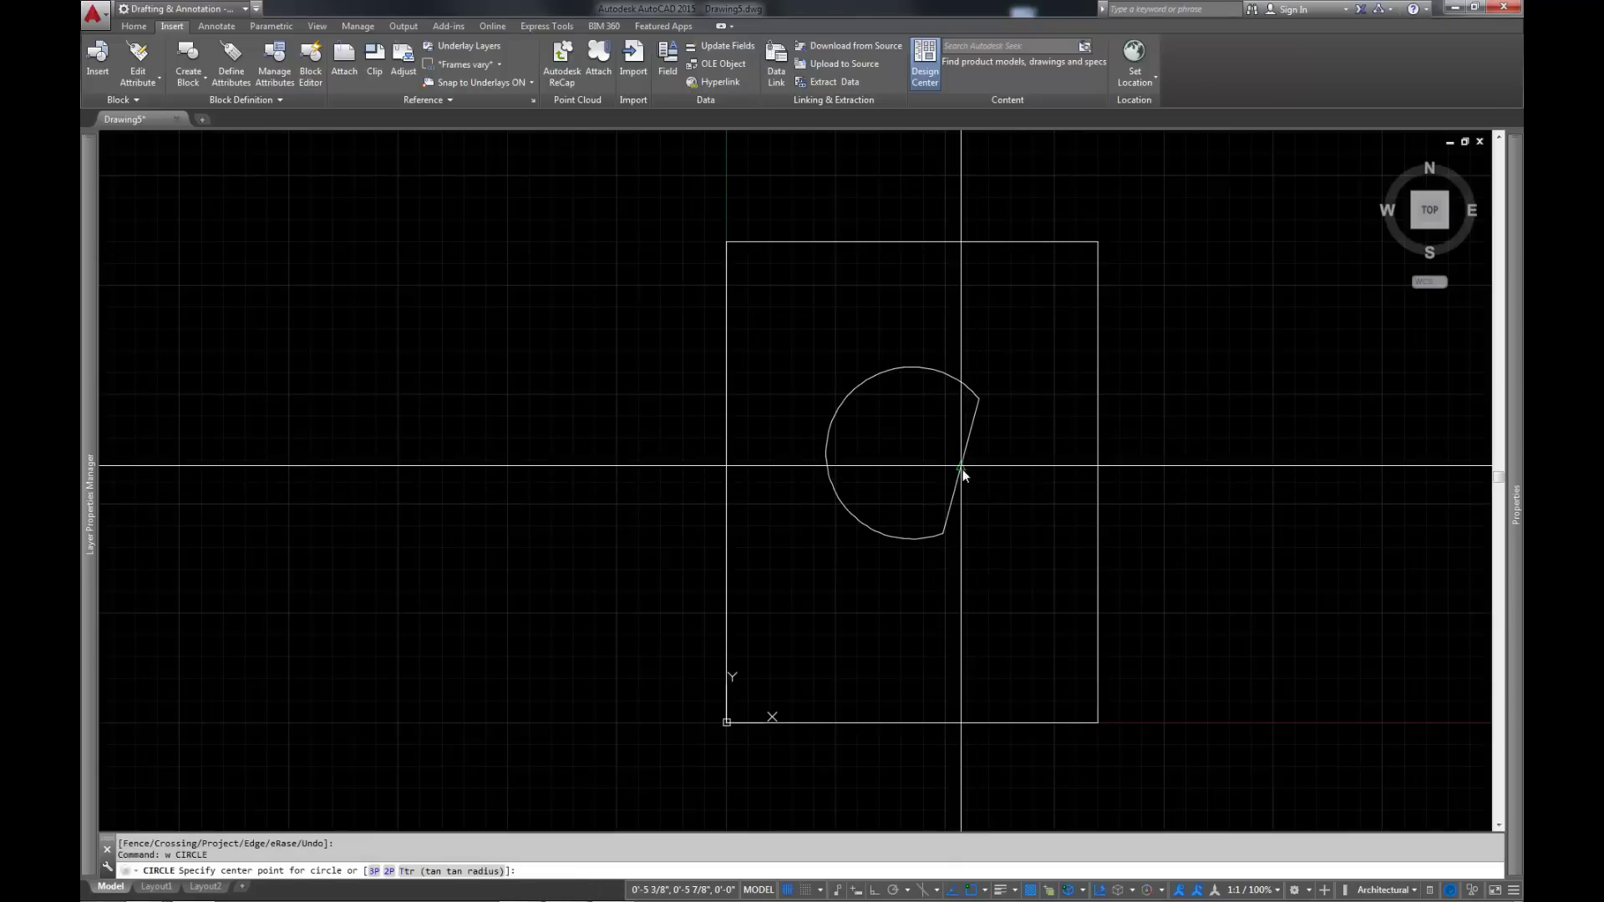
{"action": "left_click", "coordinate": [961, 466]}
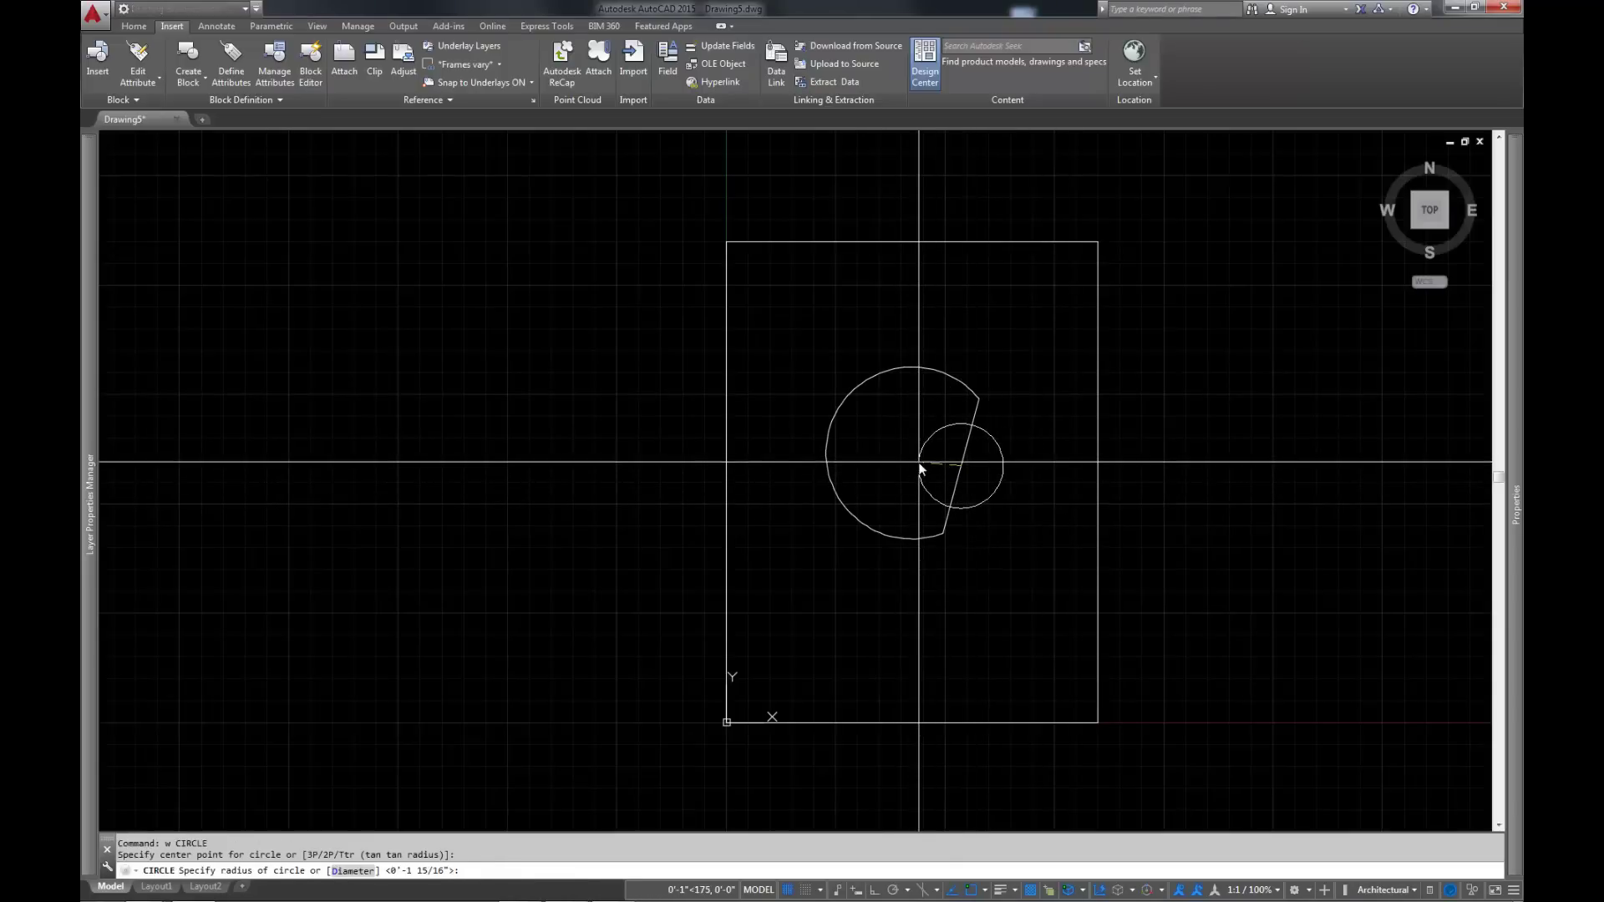
{"action": "left_click", "coordinate": [919, 465]}
{"action": "type", "text": "tr"}
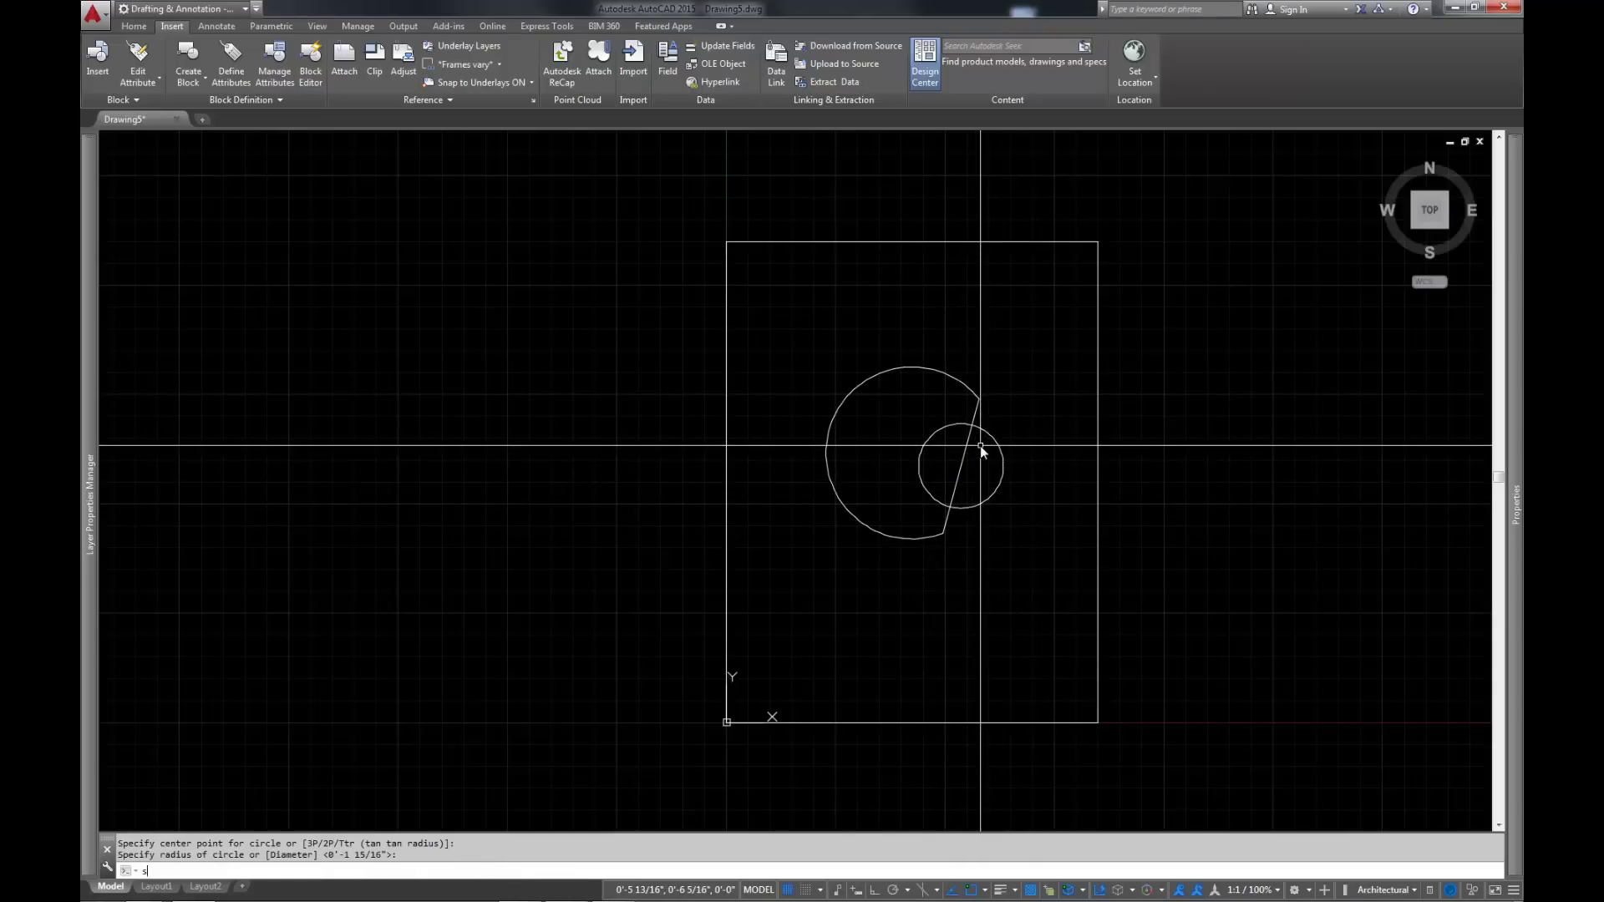
{"action": "key", "text": "Return"}
{"action": "key", "text": "Return"}
{"action": "left_click", "coordinate": [1017, 446]}
{"action": "left_click", "coordinate": [960, 474]}
{"action": "key", "text": "Return"}
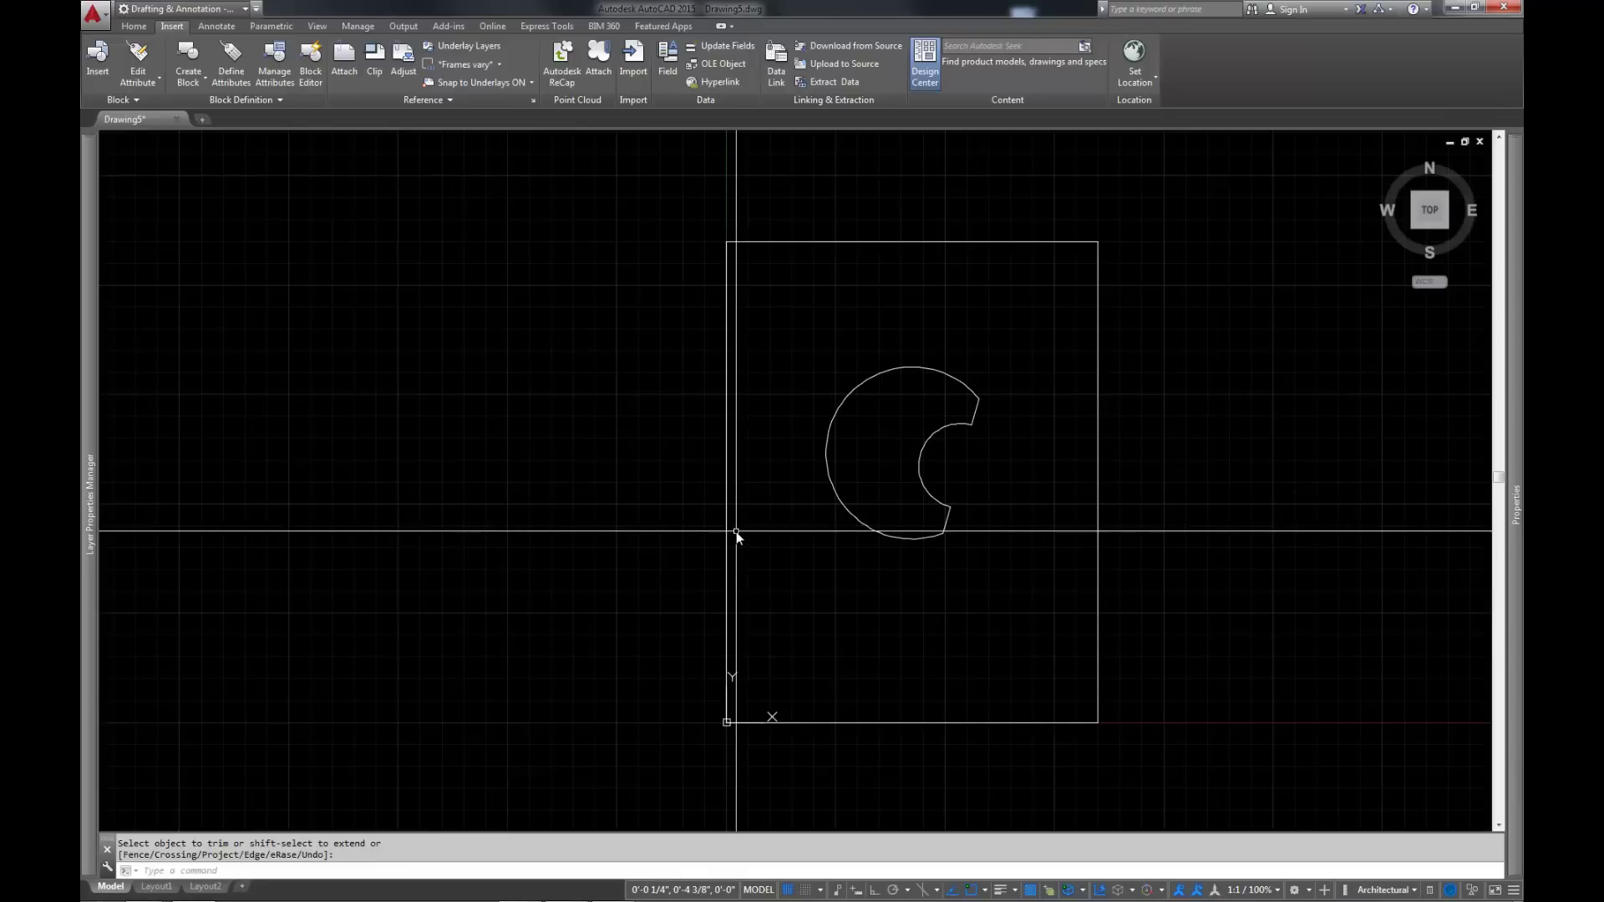
- Open the Plot dialog with Ctrl+P and choose DWG To PDF.pc3 as the plotter
{"action": "key", "text": "ctrl+p"}
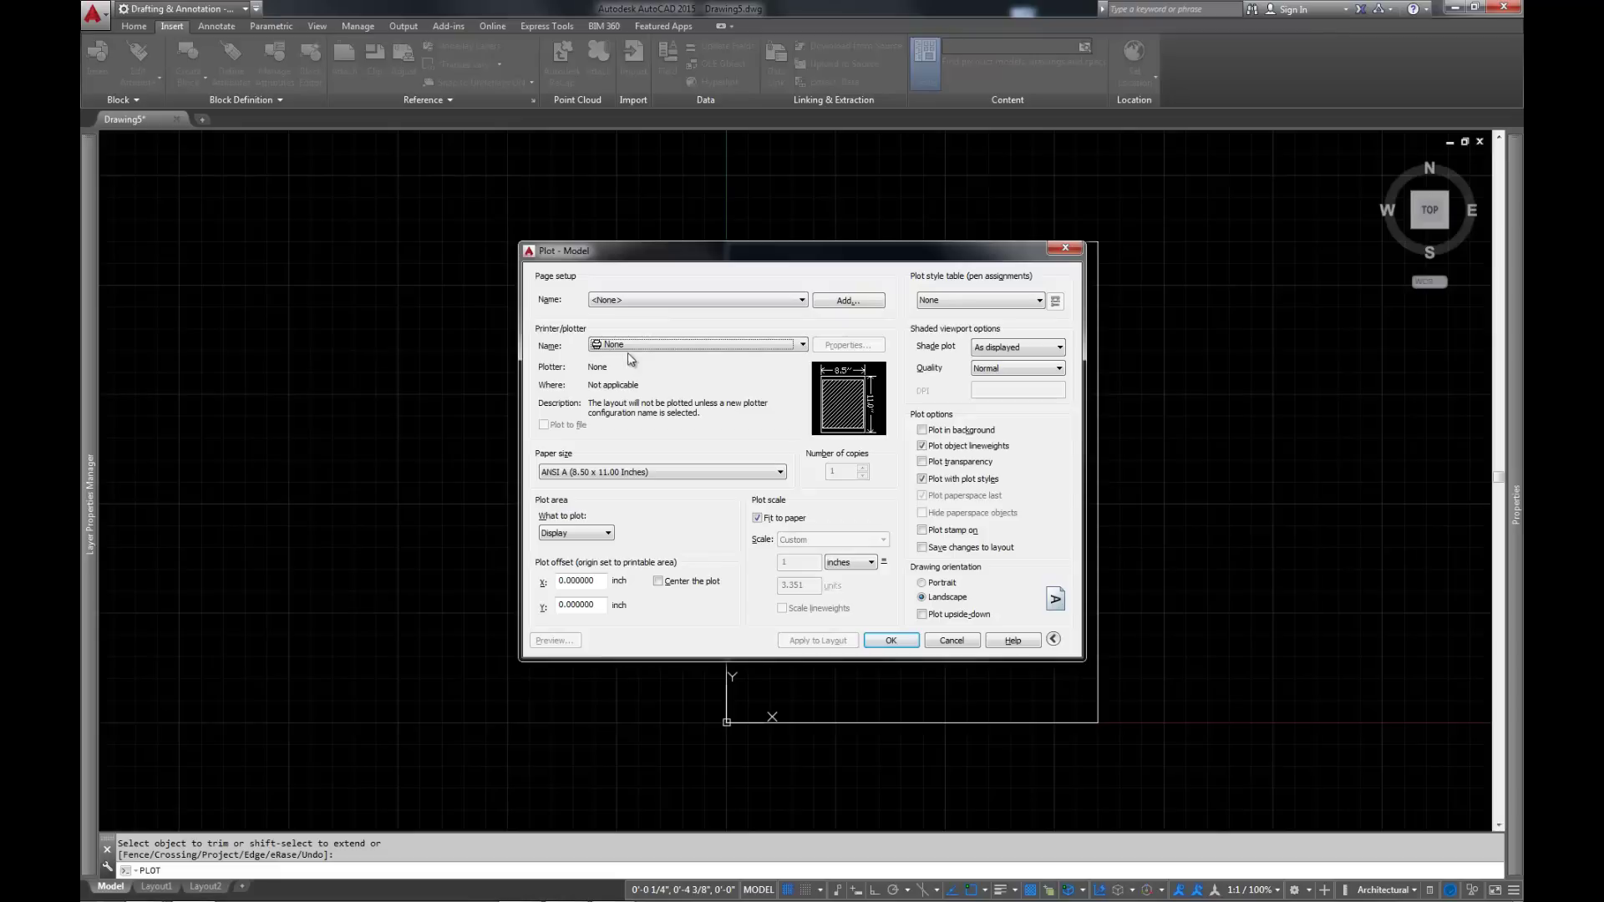
{"action": "left_click", "coordinate": [801, 348]}
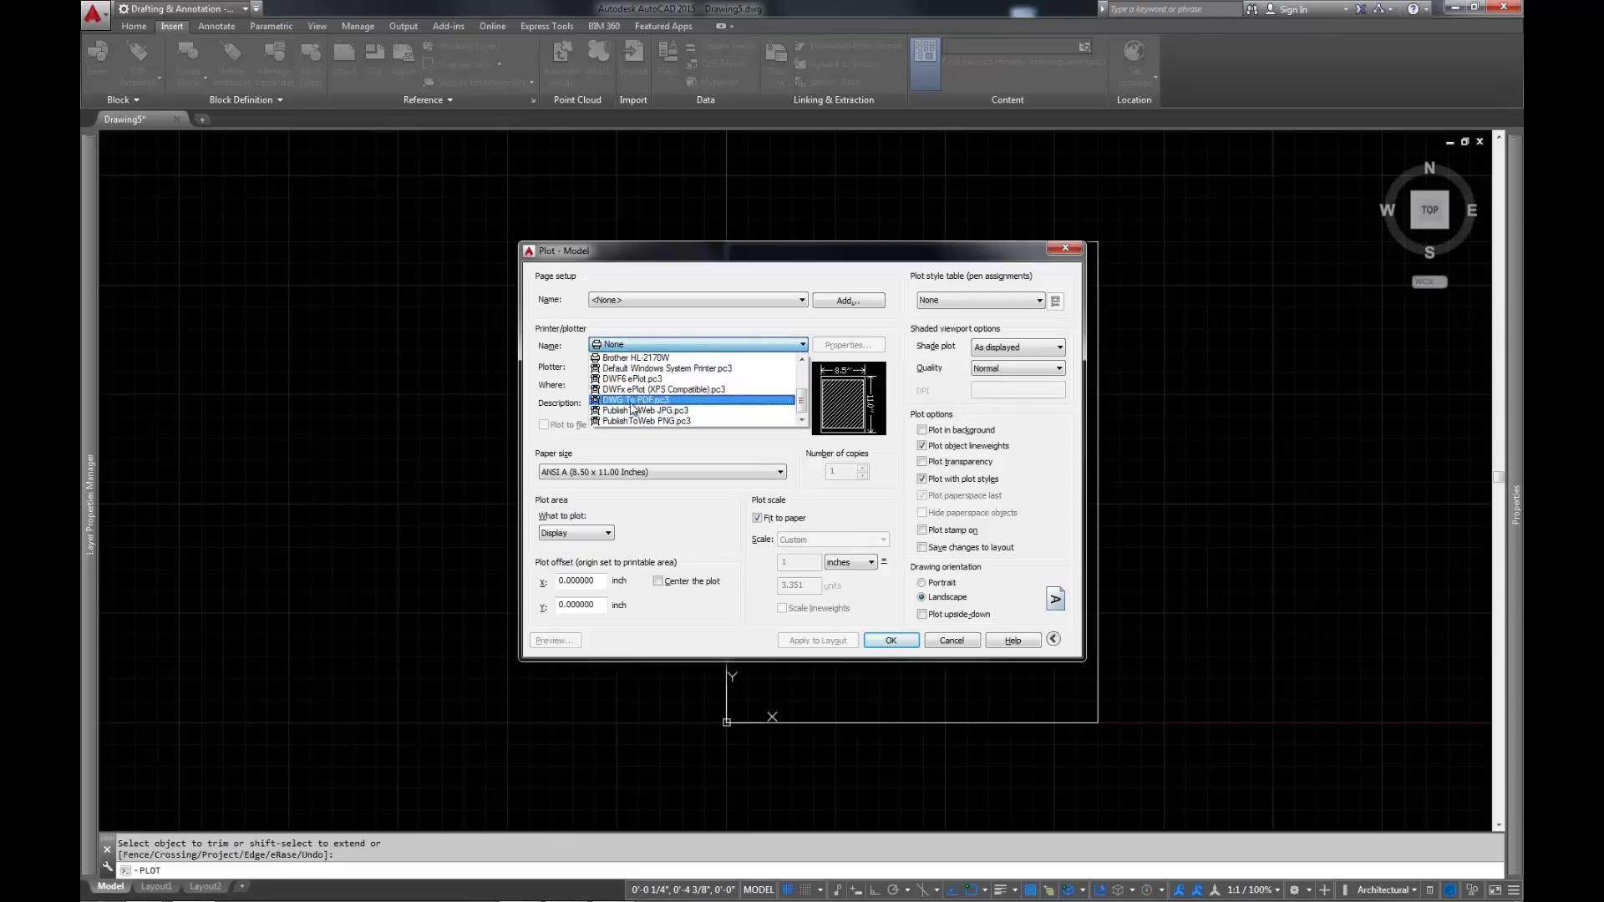
{"action": "left_click", "coordinate": [632, 402]}
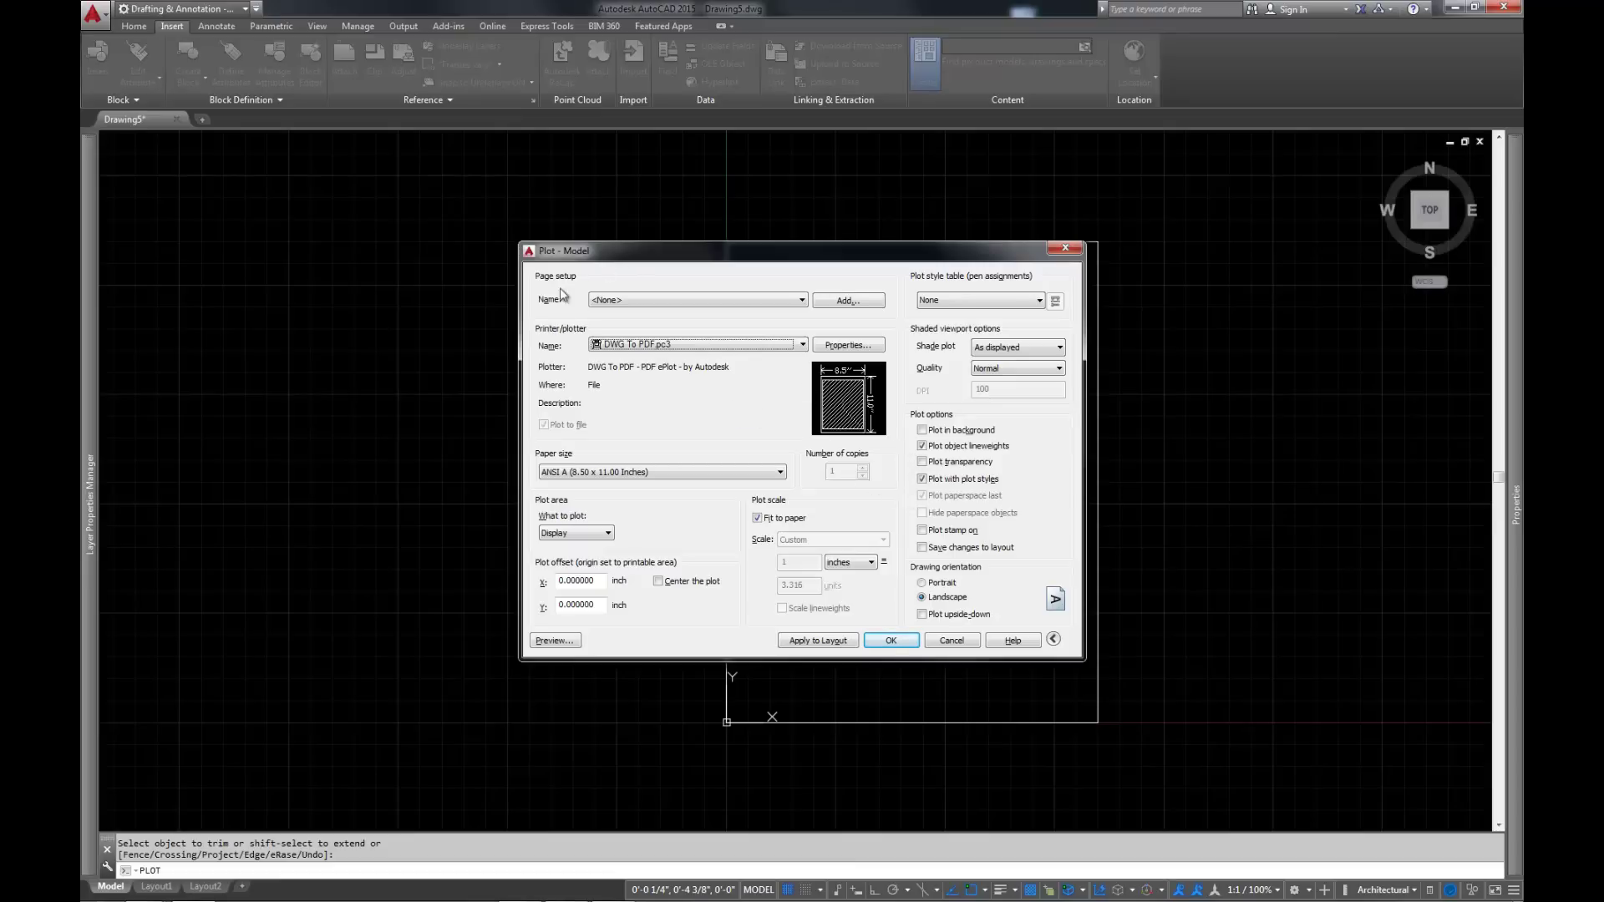
{"action": "left_click", "coordinate": [751, 348]}
{"action": "scroll", "coordinate": [764, 393], "scroll_direction": "up", "scroll_amount": 2}
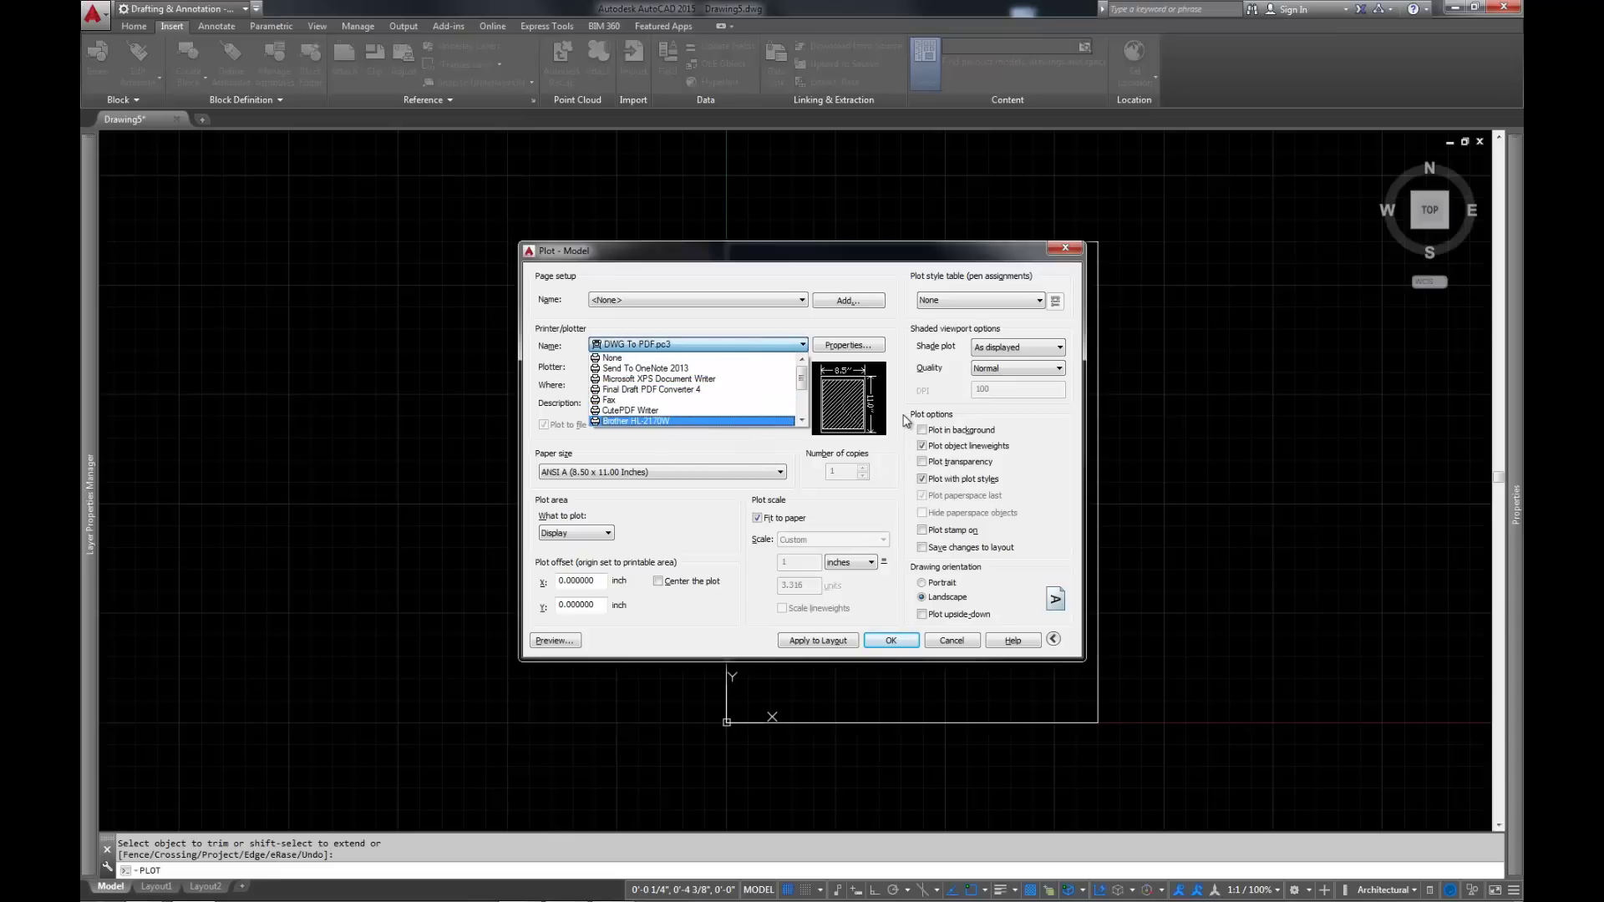
{"action": "scroll", "coordinate": [896, 429], "scroll_direction": "down", "scroll_amount": 2}
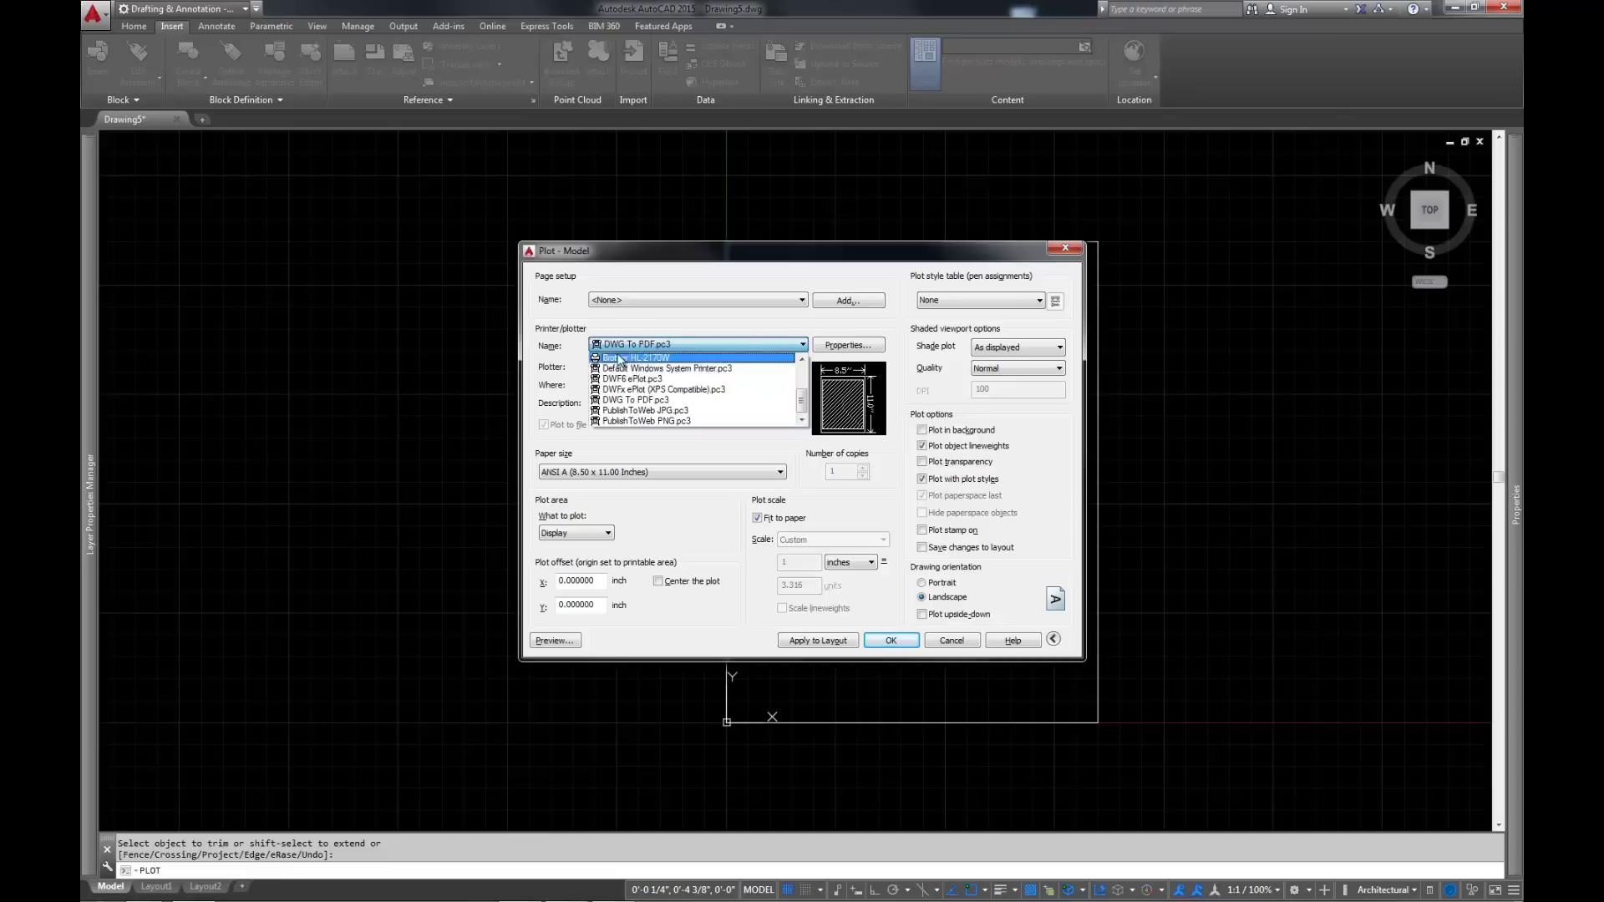
{"action": "left_click", "coordinate": [899, 403]}
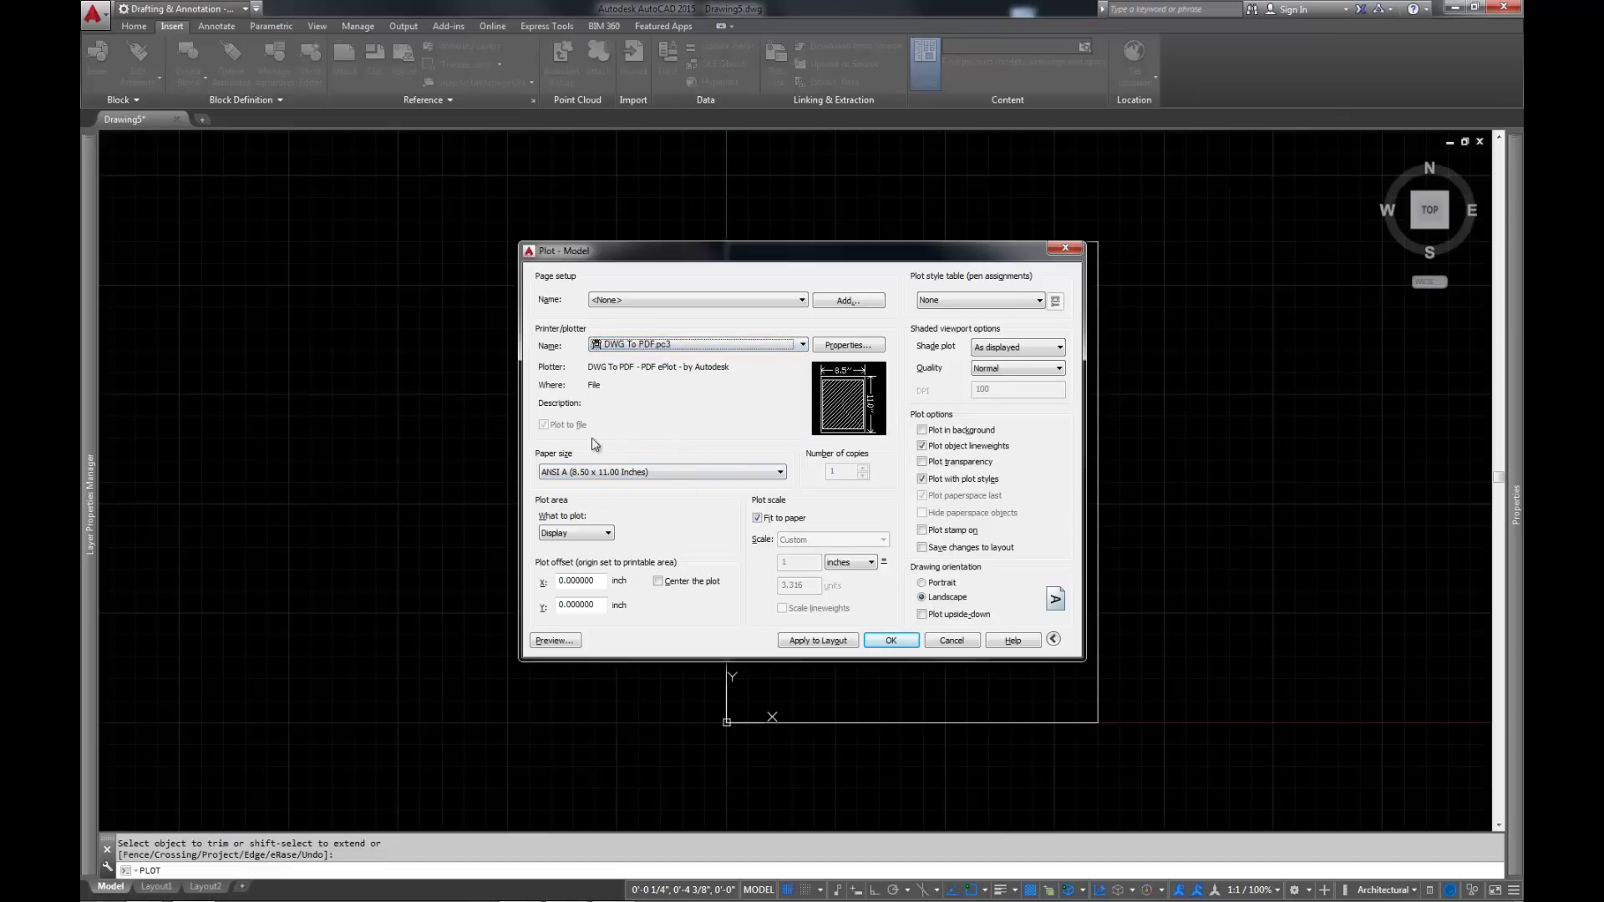
- Select ANSI A (8.50 x 11.00 Inches) as the paper size
{"action": "left_click", "coordinate": [604, 473]}
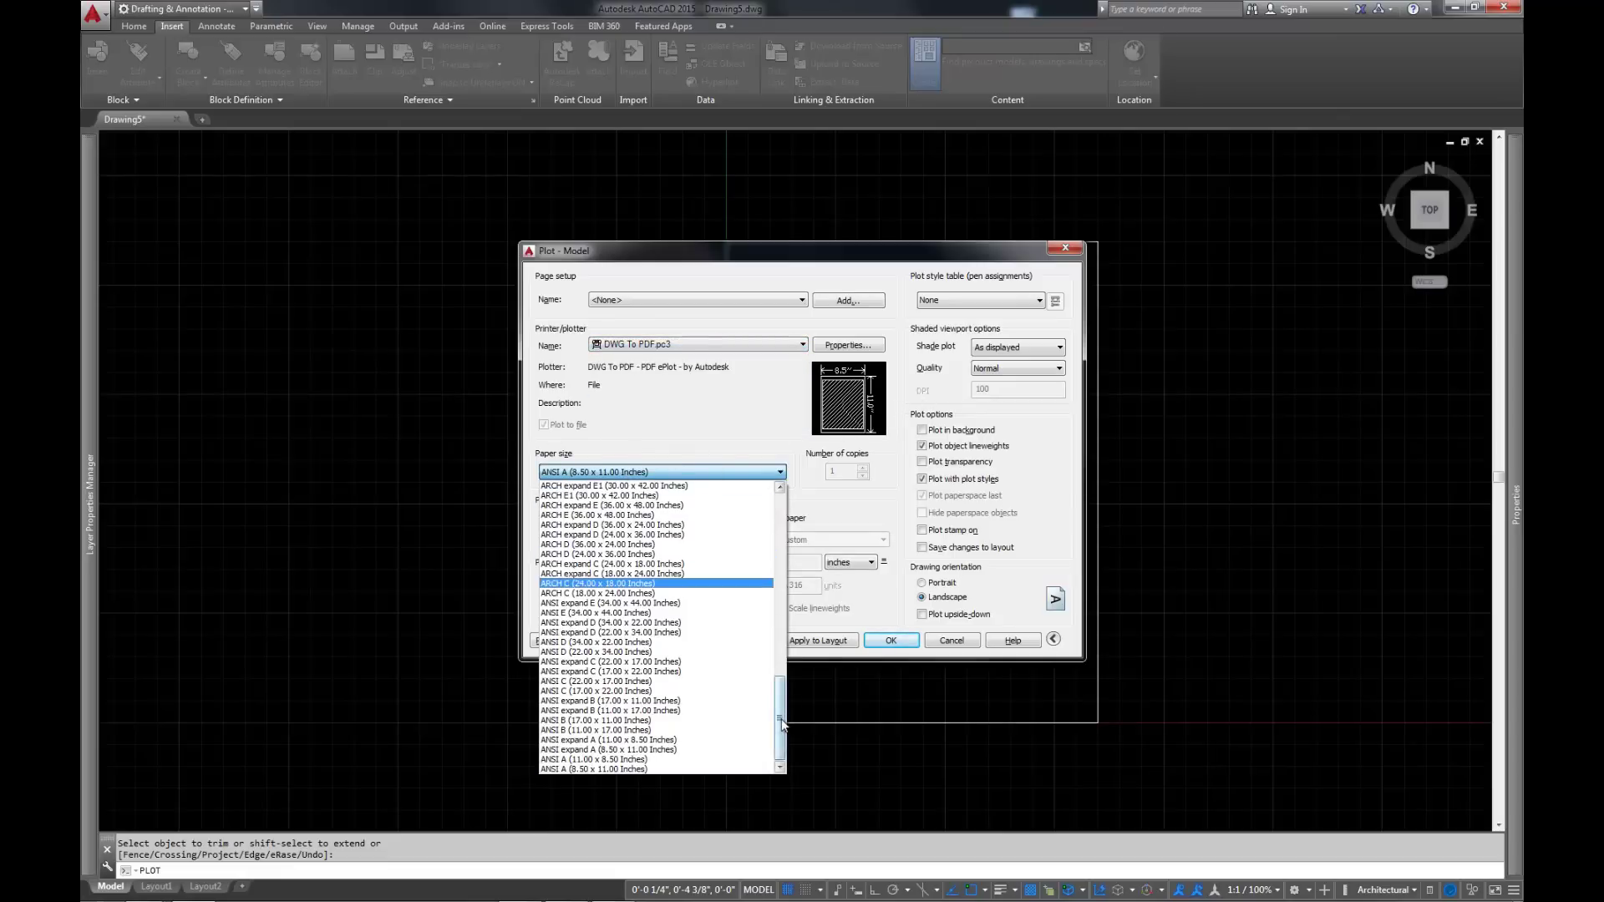
{"action": "left_click_drag", "start_coordinate": [781, 722], "coordinate": [774, 652]}
{"action": "left_click", "coordinate": [749, 422]}
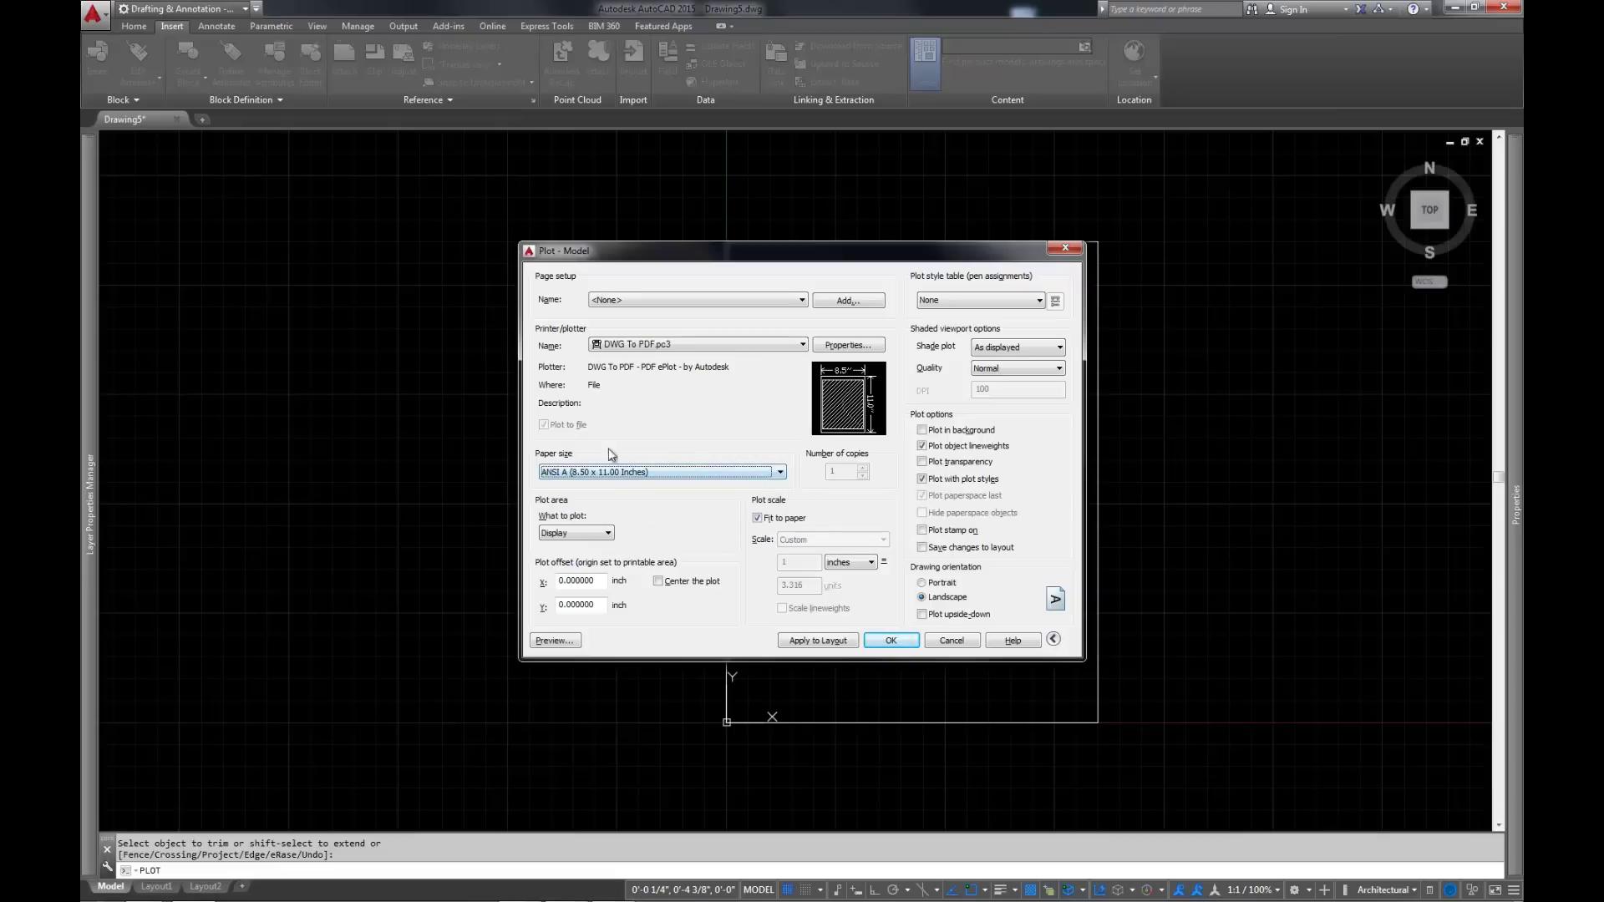
- Expand the 'What to plot' list showing Display, Extents, Limits and Window
{"action": "left_click", "coordinate": [606, 533]}
{"action": "left_click", "coordinate": [606, 535]}
{"action": "left_click", "coordinate": [585, 533]}
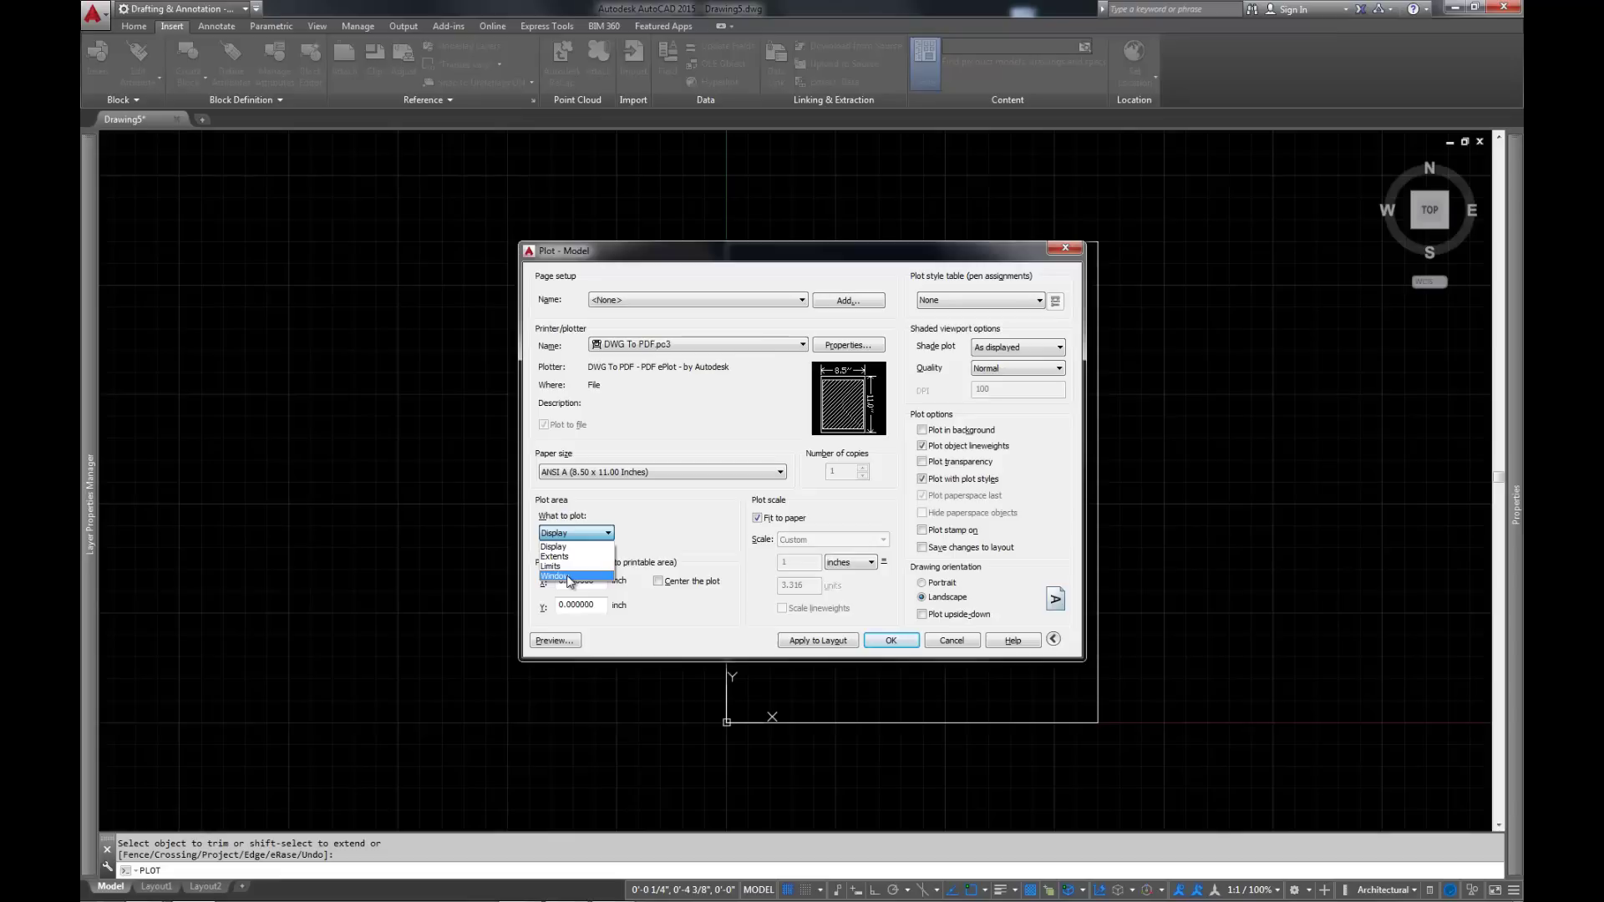
- Set the plot area to Window, picking the rectangle's top-left and bottom-right corners
{"action": "left_click", "coordinate": [567, 577]}
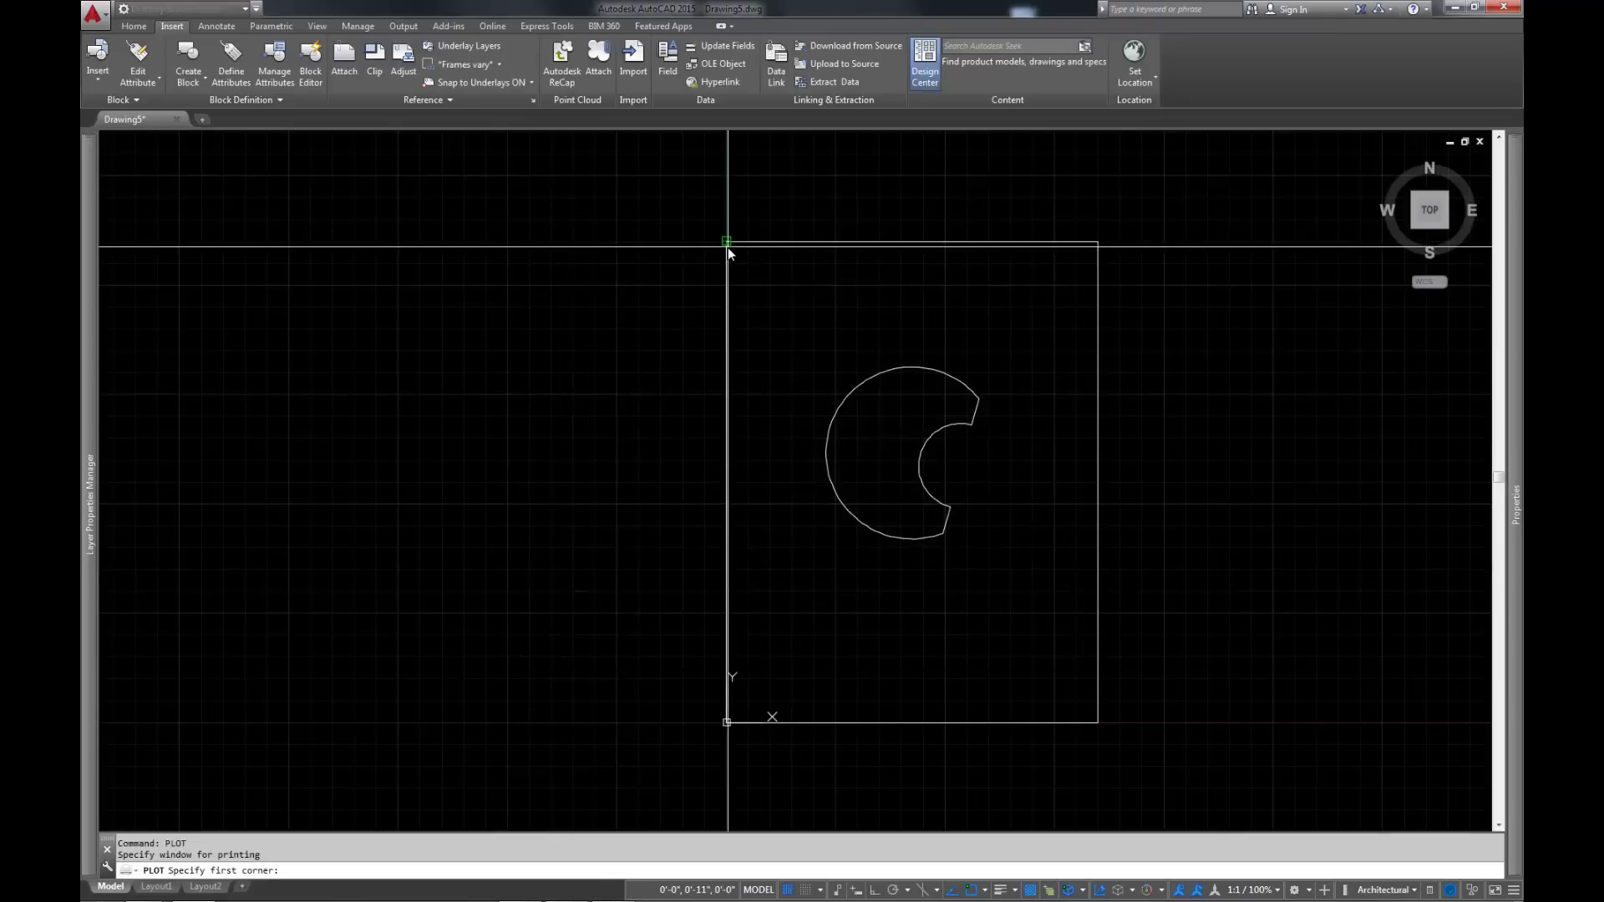
{"action": "left_click", "coordinate": [728, 248]}
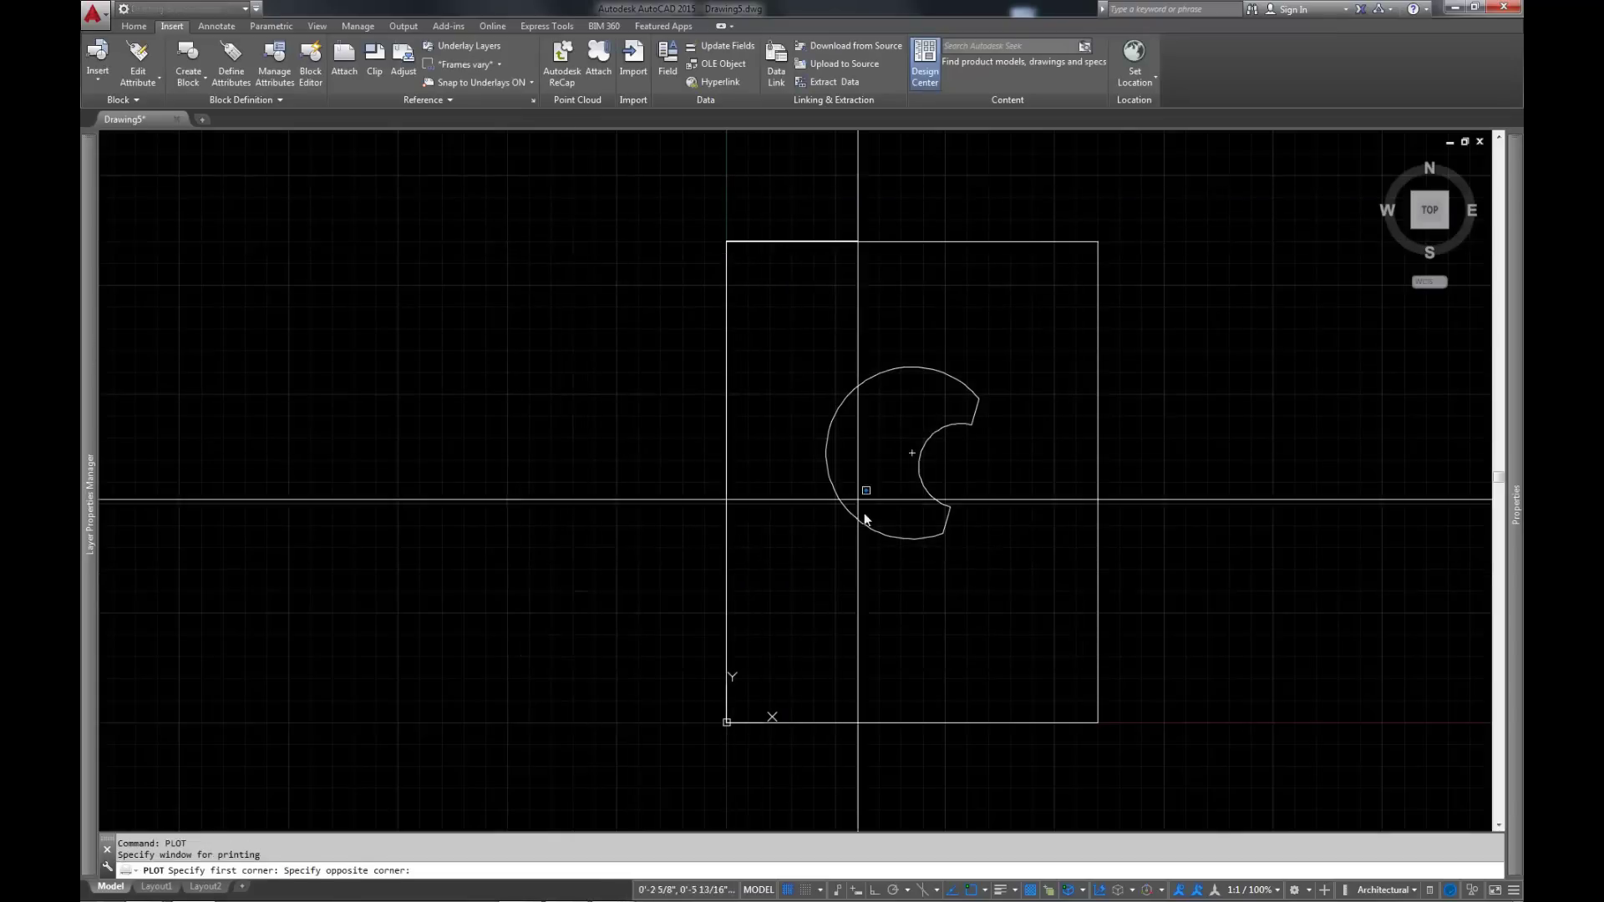
{"action": "left_click", "coordinate": [1097, 723]}
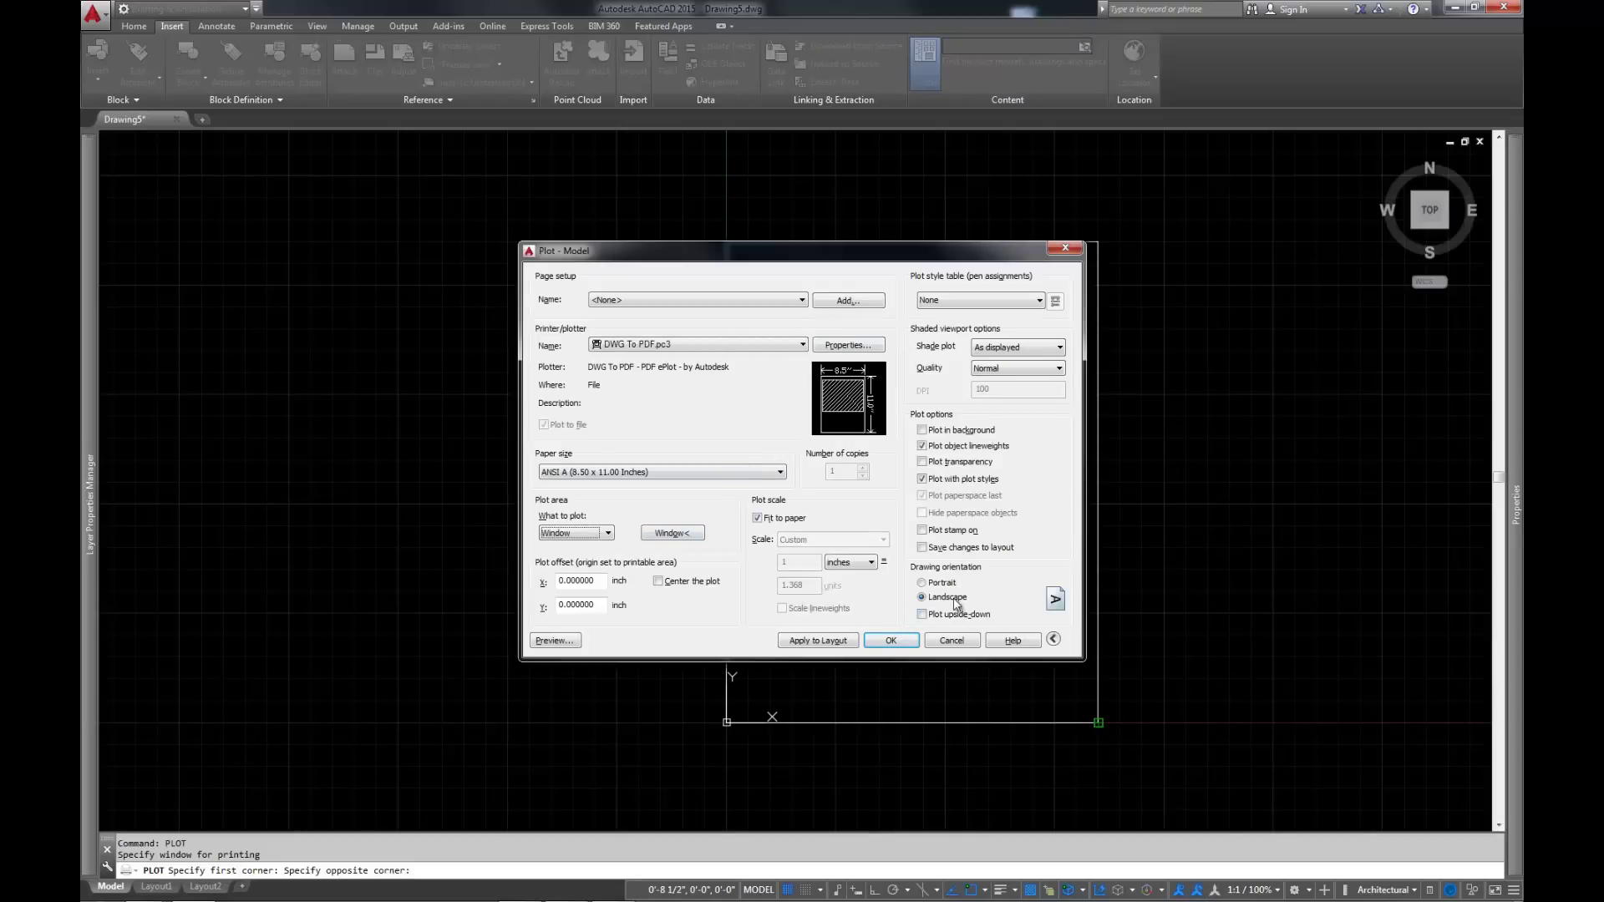
- Set Portrait orientation, turn on Center the plot, and preview the page
{"action": "left_click", "coordinate": [923, 582]}
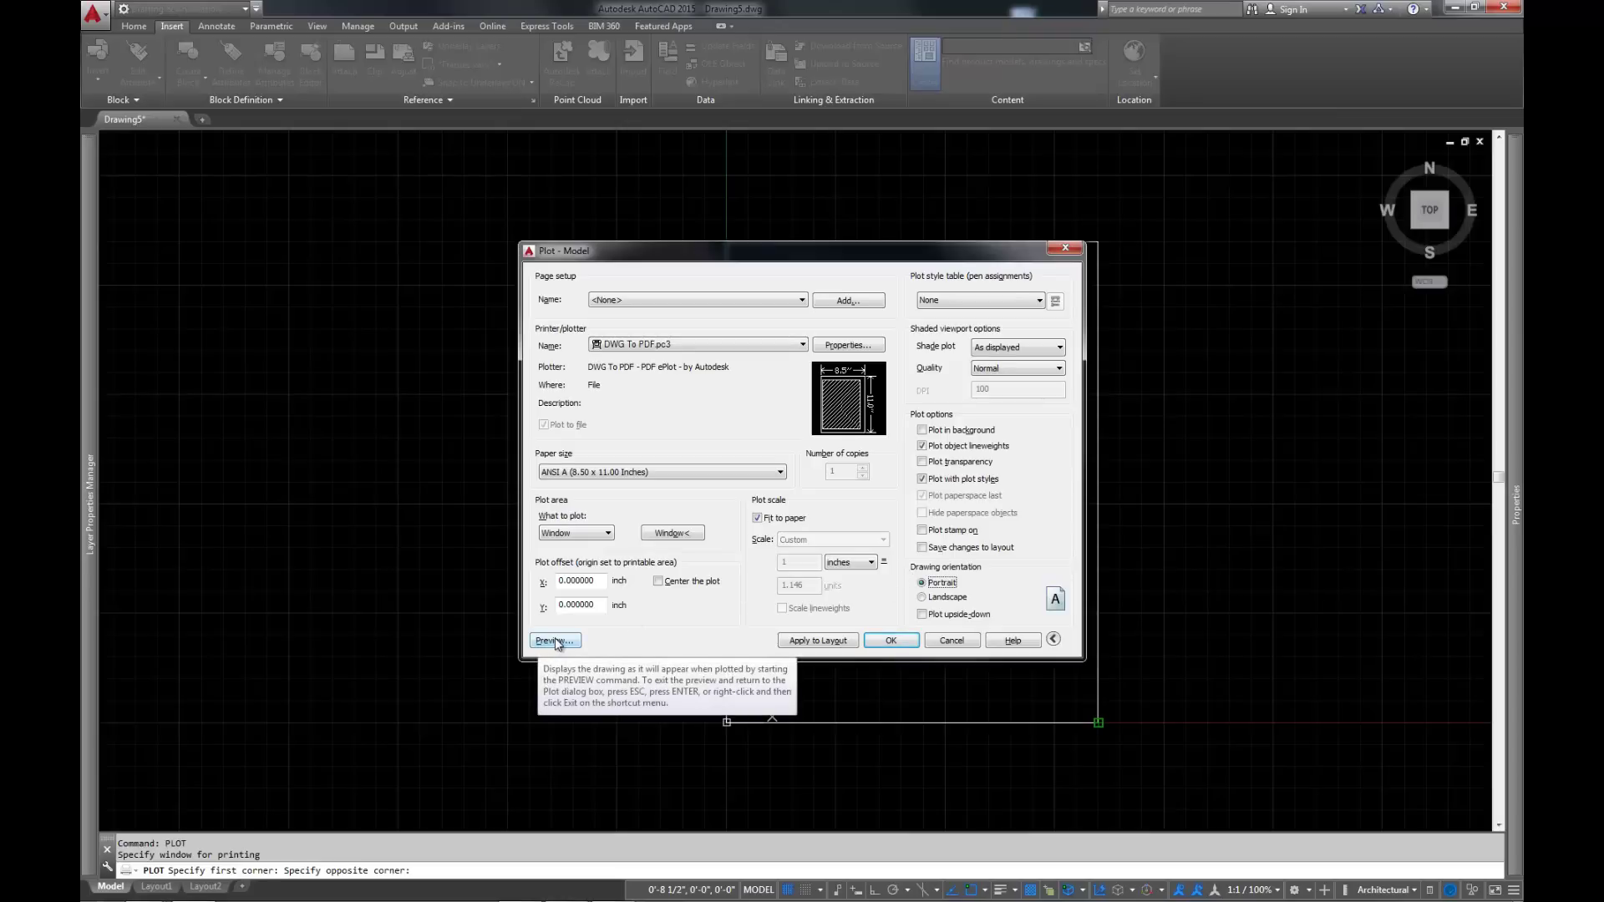
{"action": "left_click", "coordinate": [659, 582]}
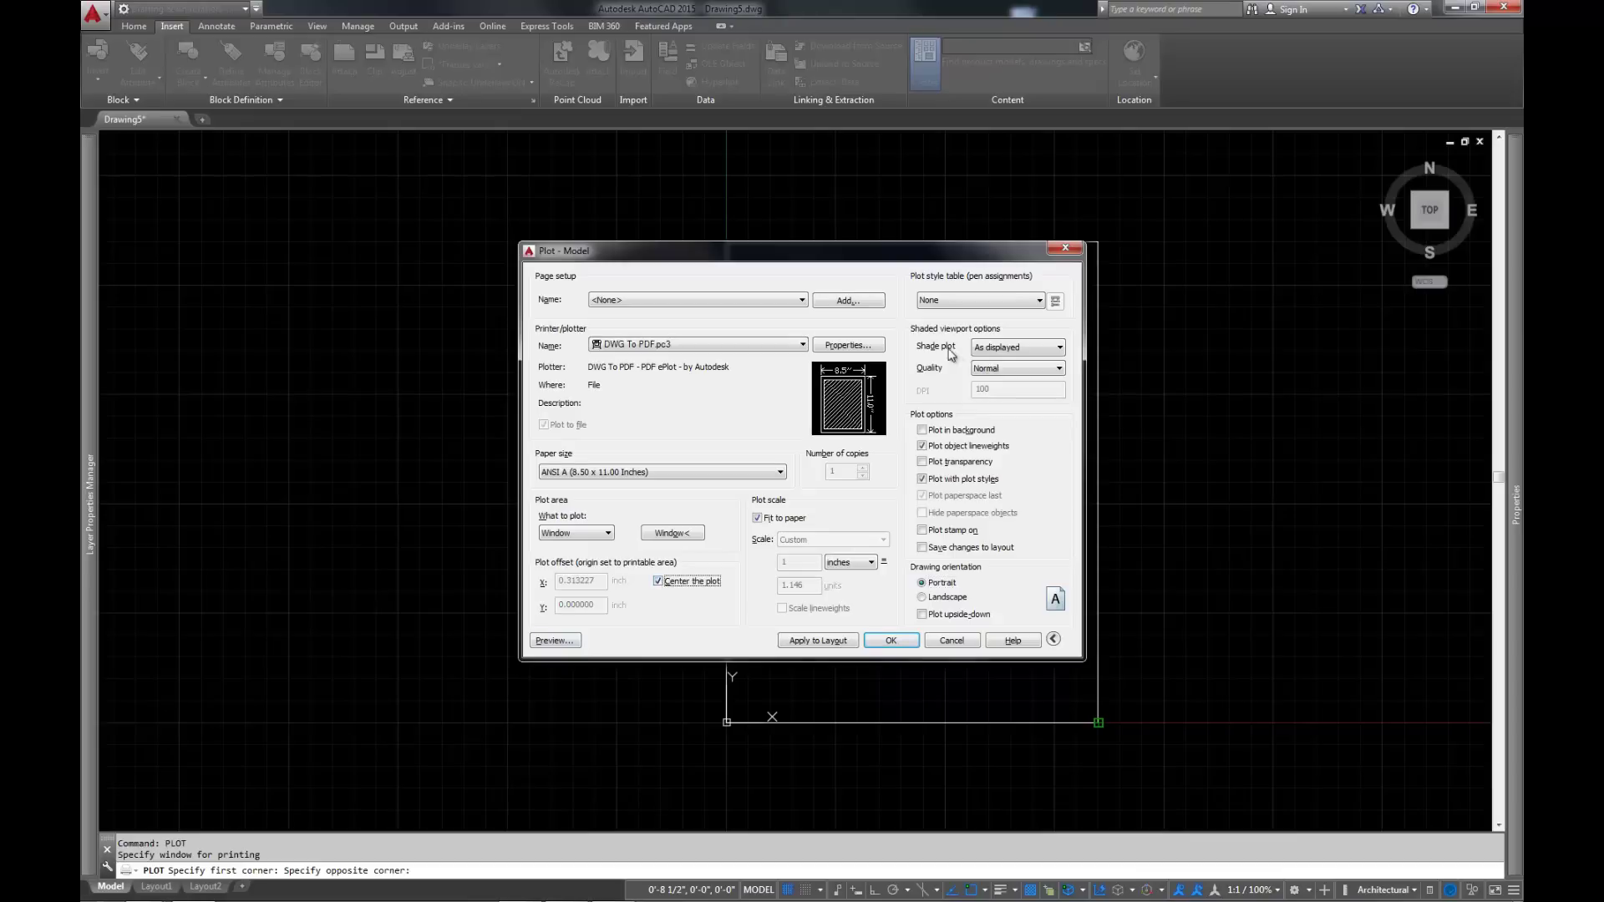
{"action": "left_click", "coordinate": [555, 640]}
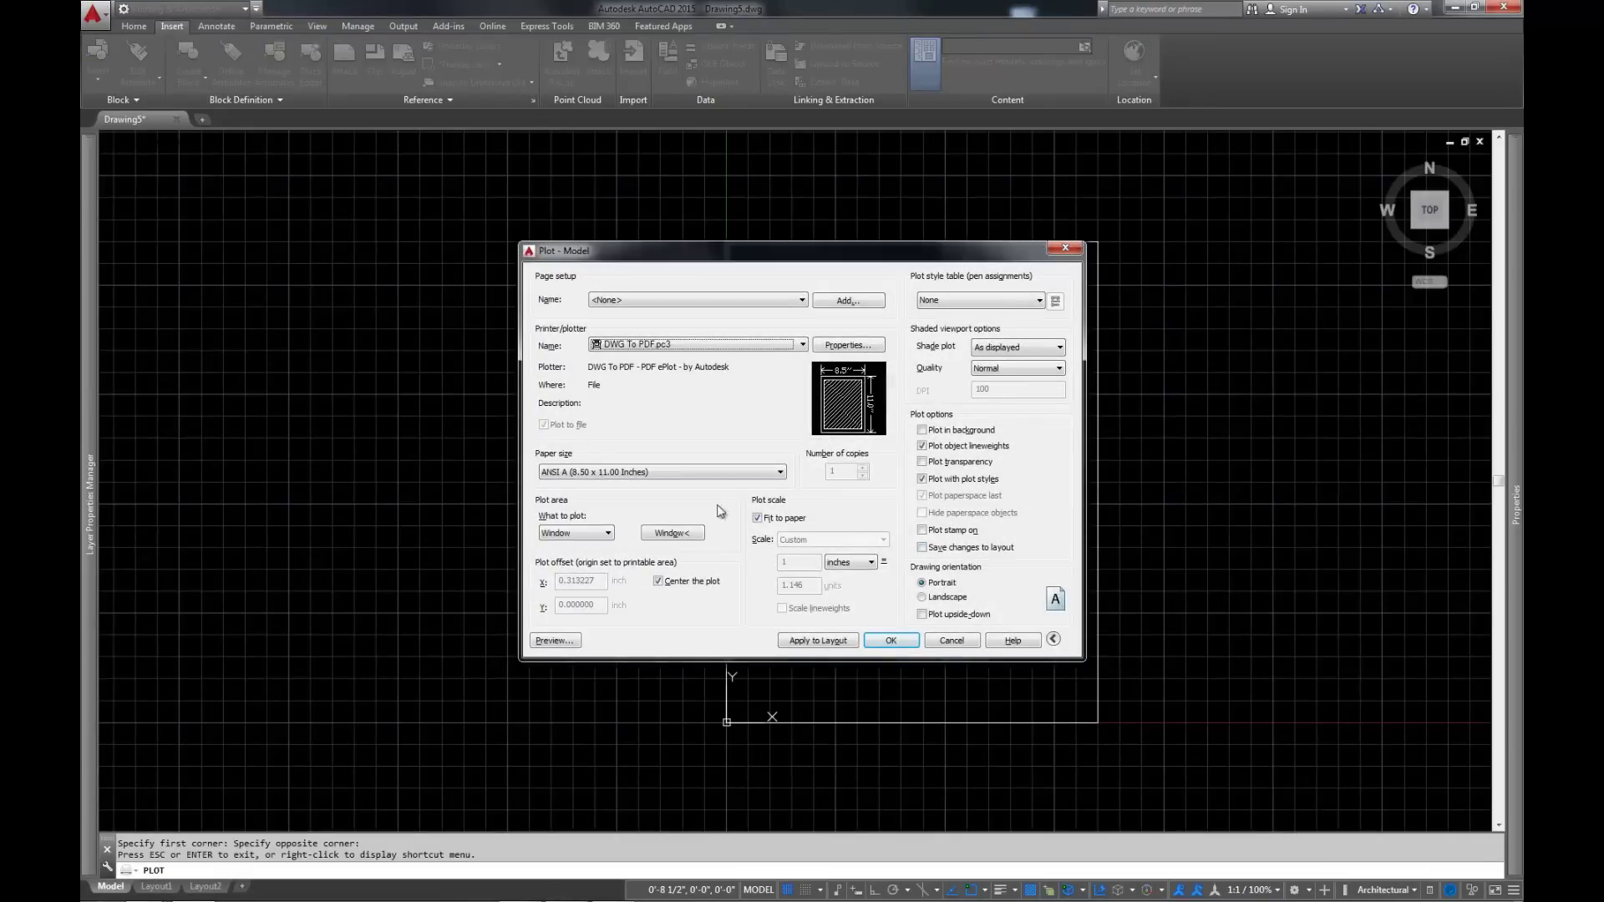
- Turn off Fit to paper, set the plot scale to 1:1, and preview the result
{"action": "left_click", "coordinate": [776, 519]}
{"action": "left_click", "coordinate": [775, 519]}
{"action": "left_click", "coordinate": [856, 541]}
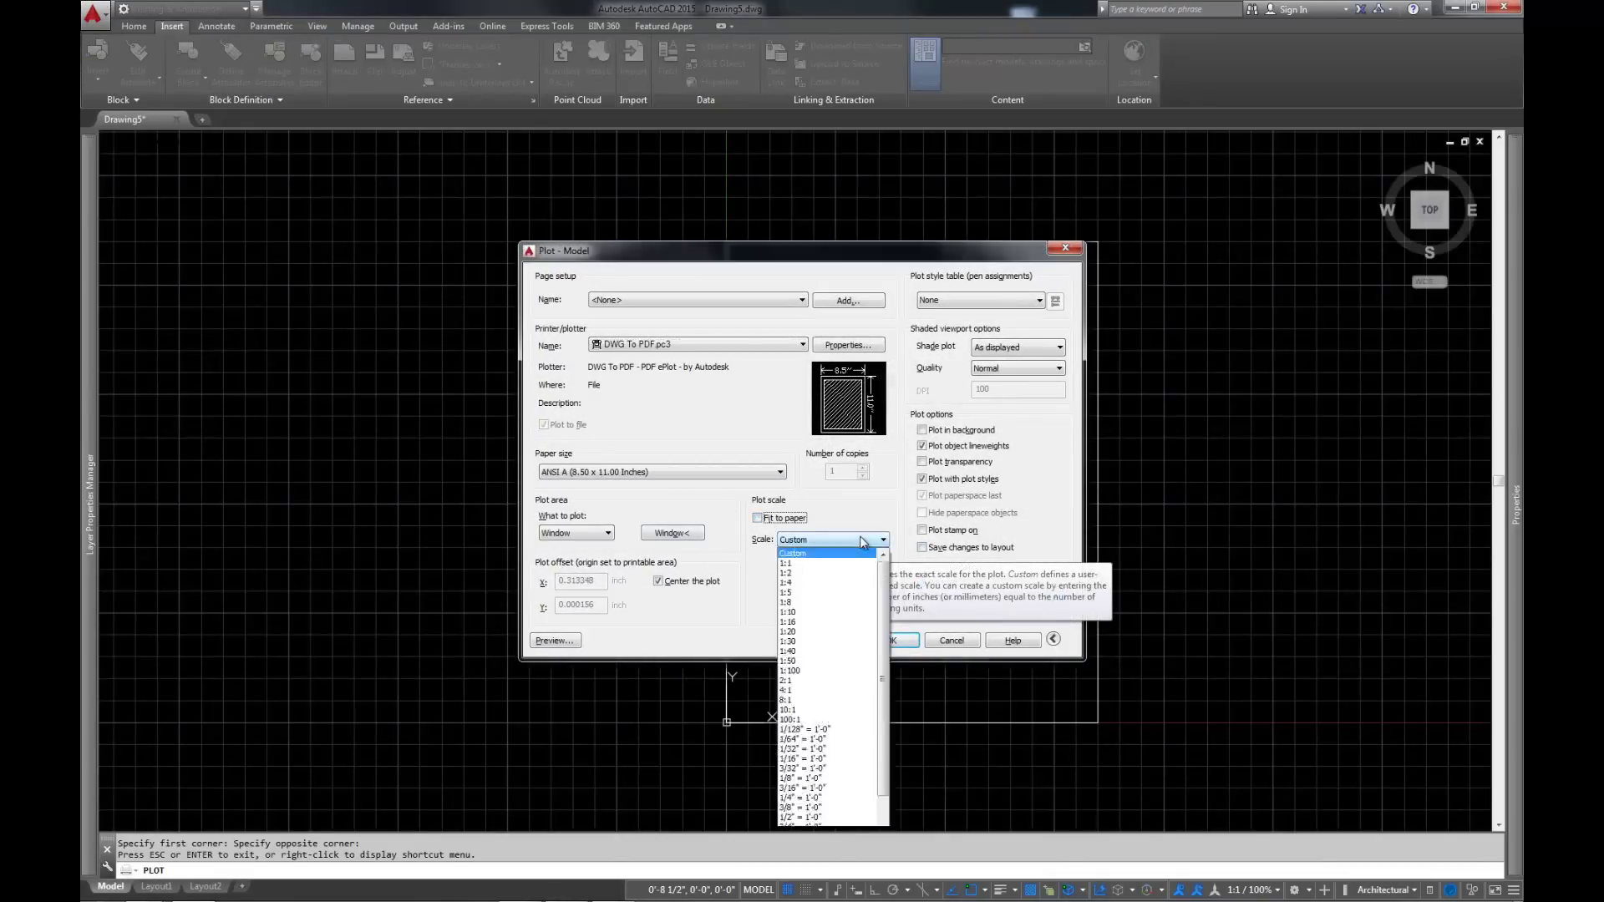
{"action": "left_click", "coordinate": [844, 563]}
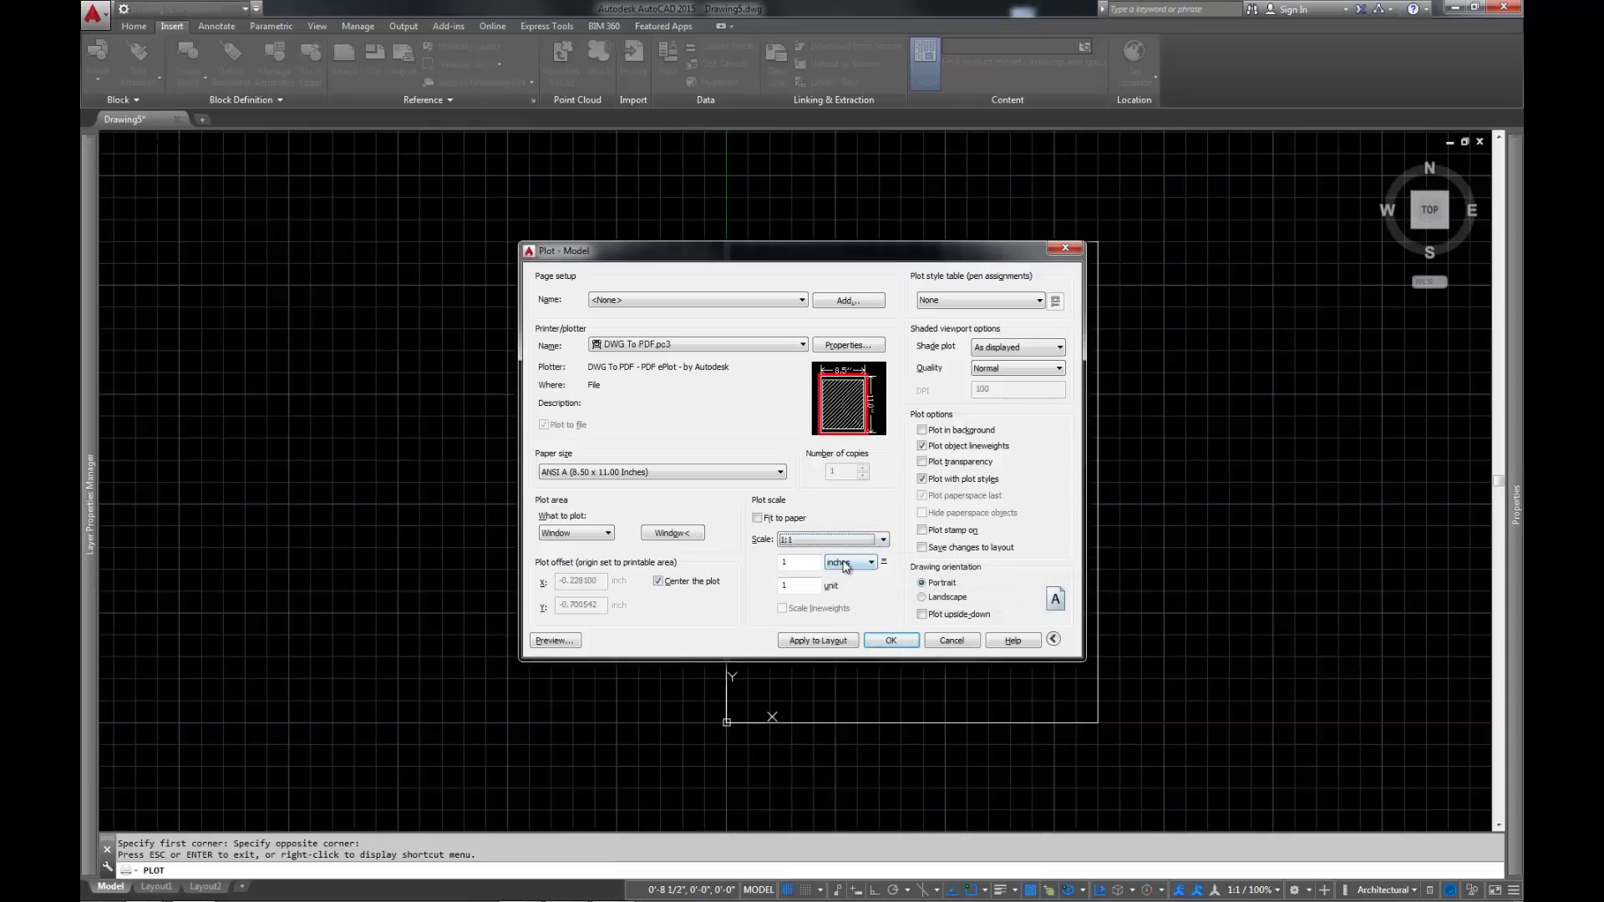
{"action": "mouse_move", "coordinate": [850, 444]}
{"action": "left_click", "coordinate": [557, 643]}
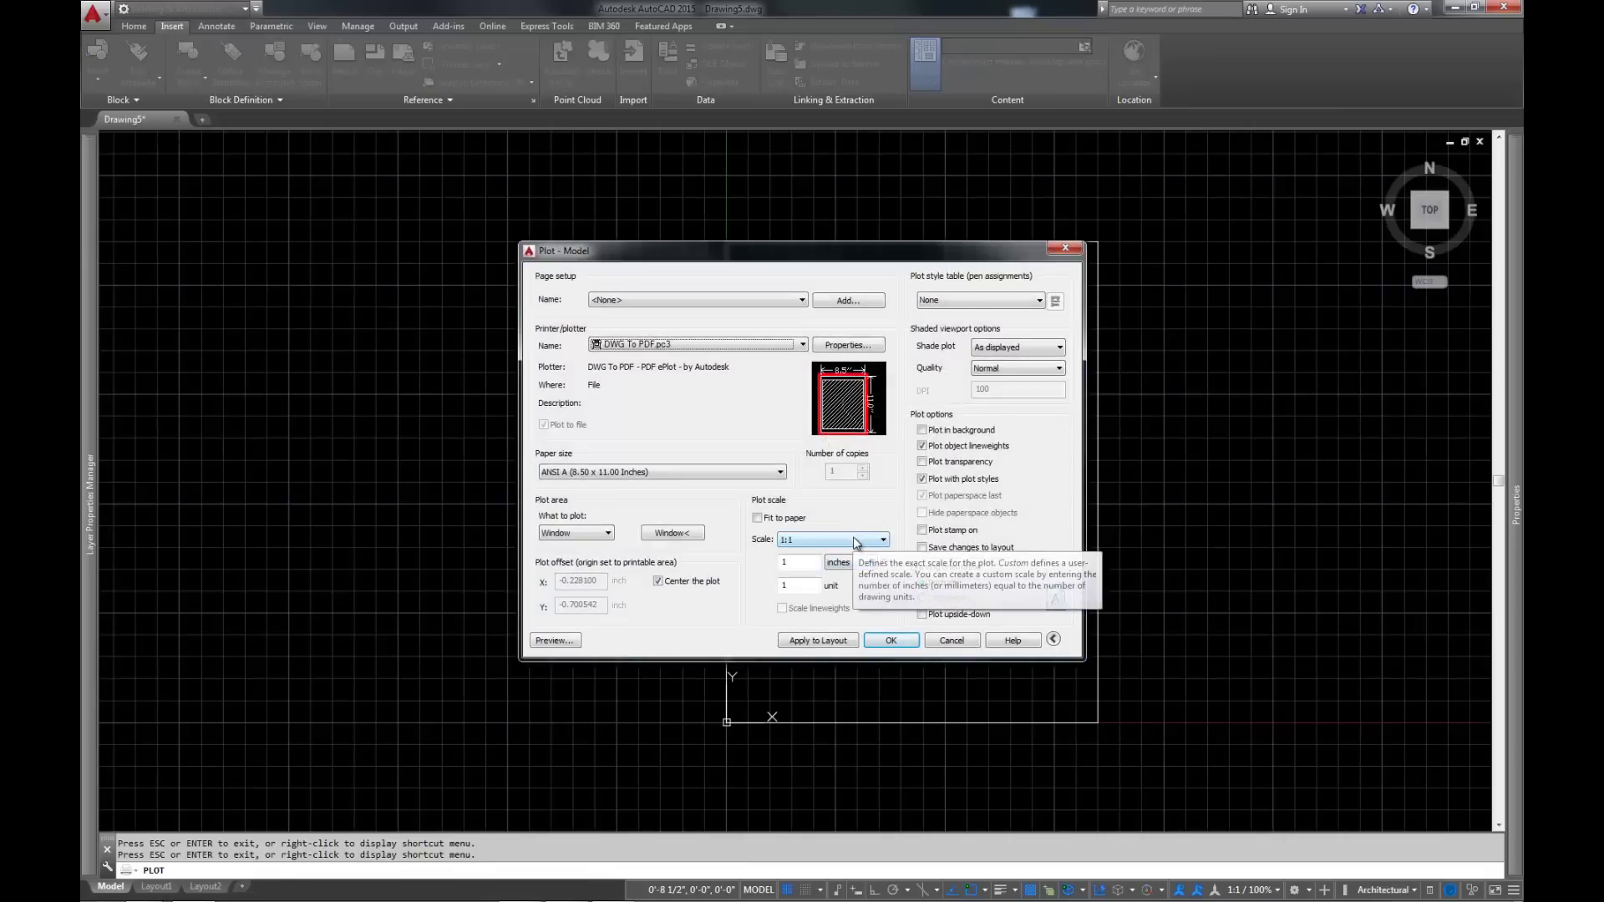
{"action": "left_click", "coordinate": [856, 542]}
{"action": "scroll", "coordinate": [883, 652], "scroll_direction": "down", "scroll_amount": 1}
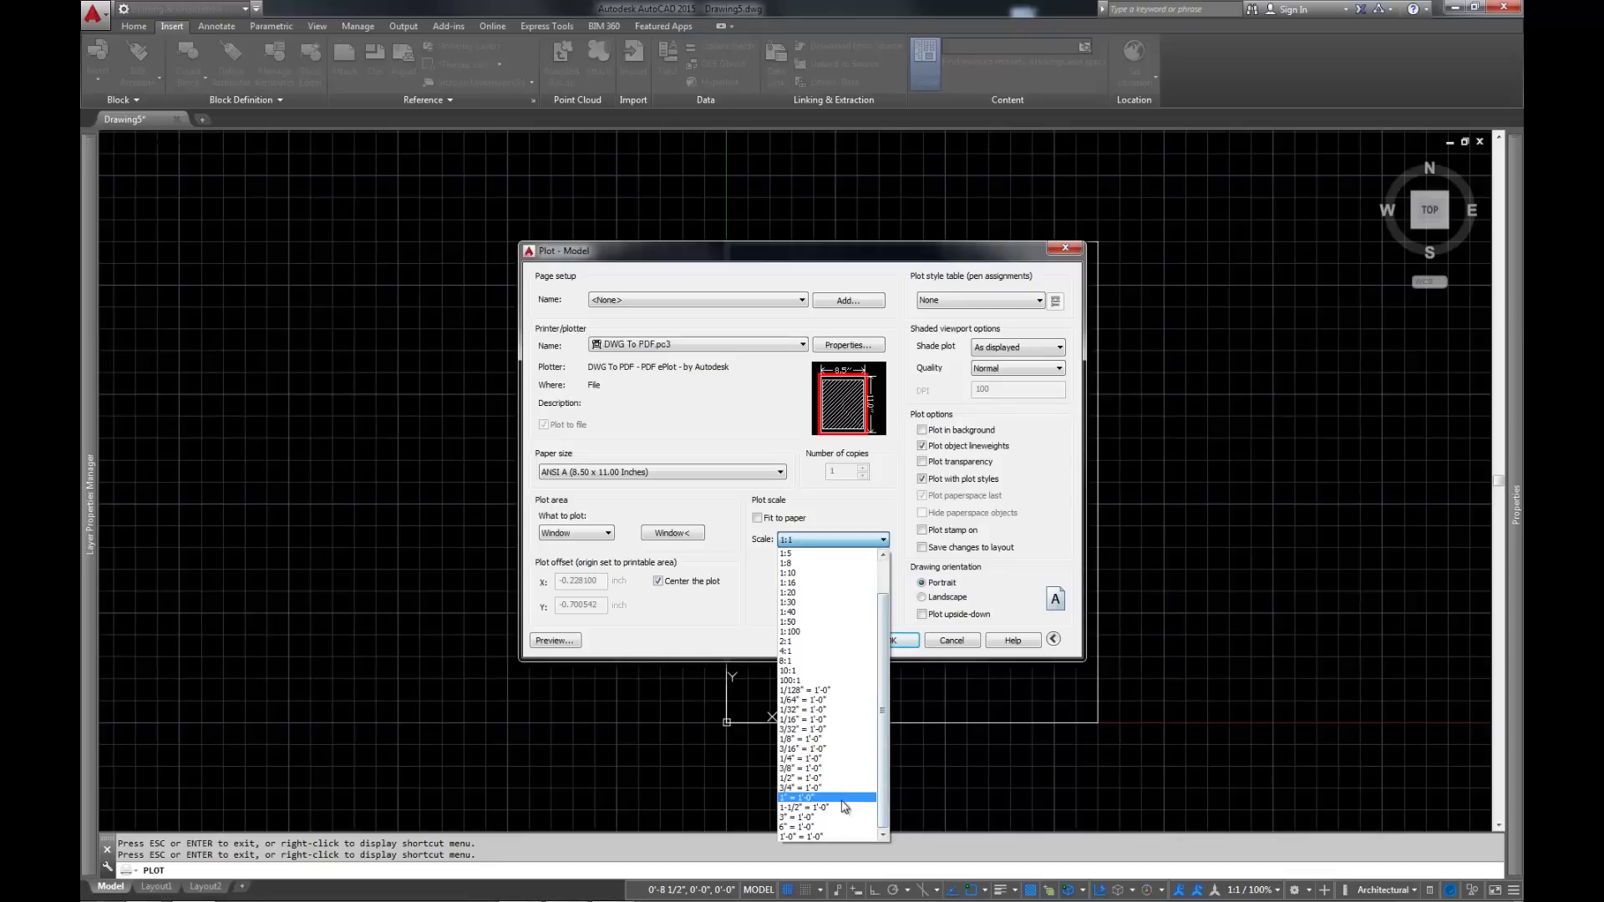
{"action": "left_click", "coordinate": [813, 817]}
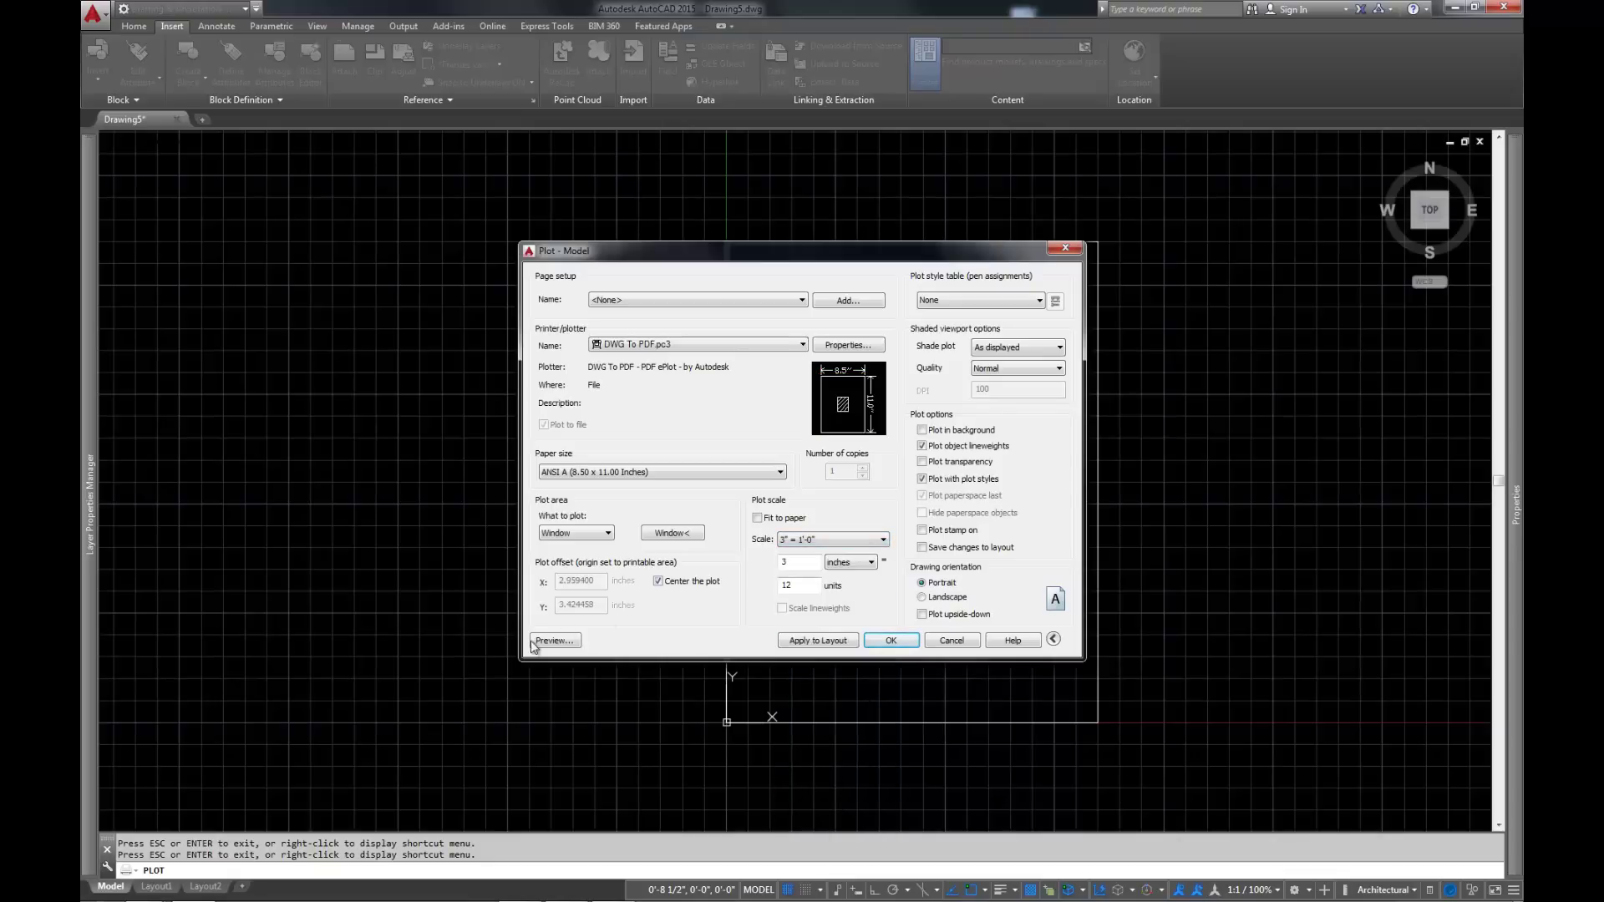
{"action": "left_click", "coordinate": [535, 641]}
{"action": "left_click", "coordinate": [875, 541]}
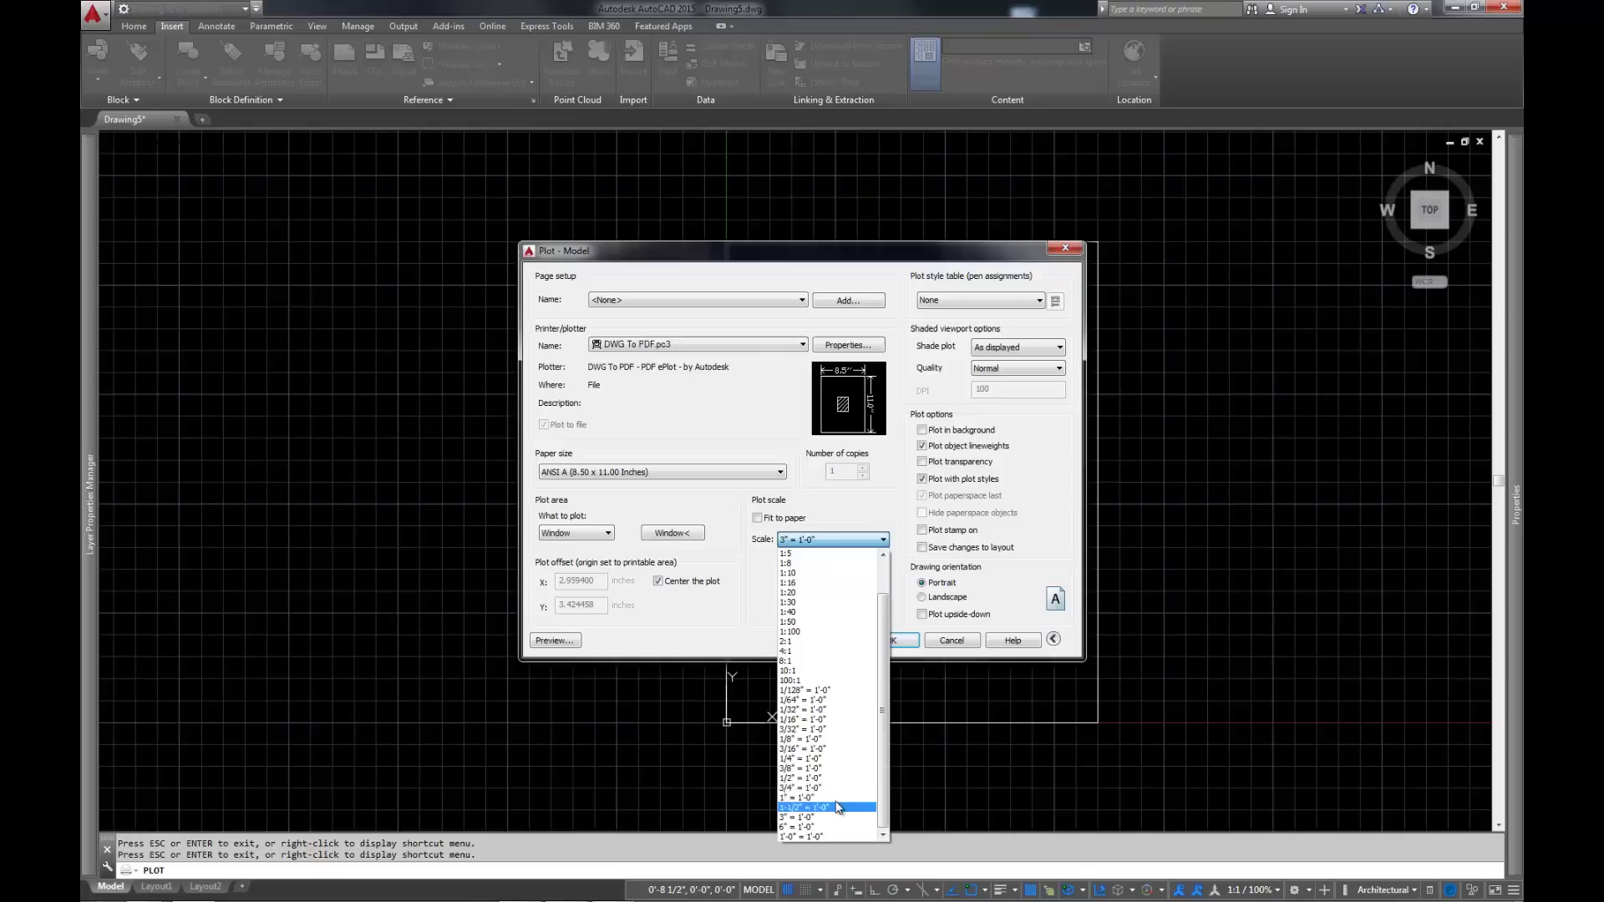
{"action": "scroll", "coordinate": [819, 577], "scroll_direction": "up", "scroll_amount": 2}
{"action": "left_click", "coordinate": [818, 565]}
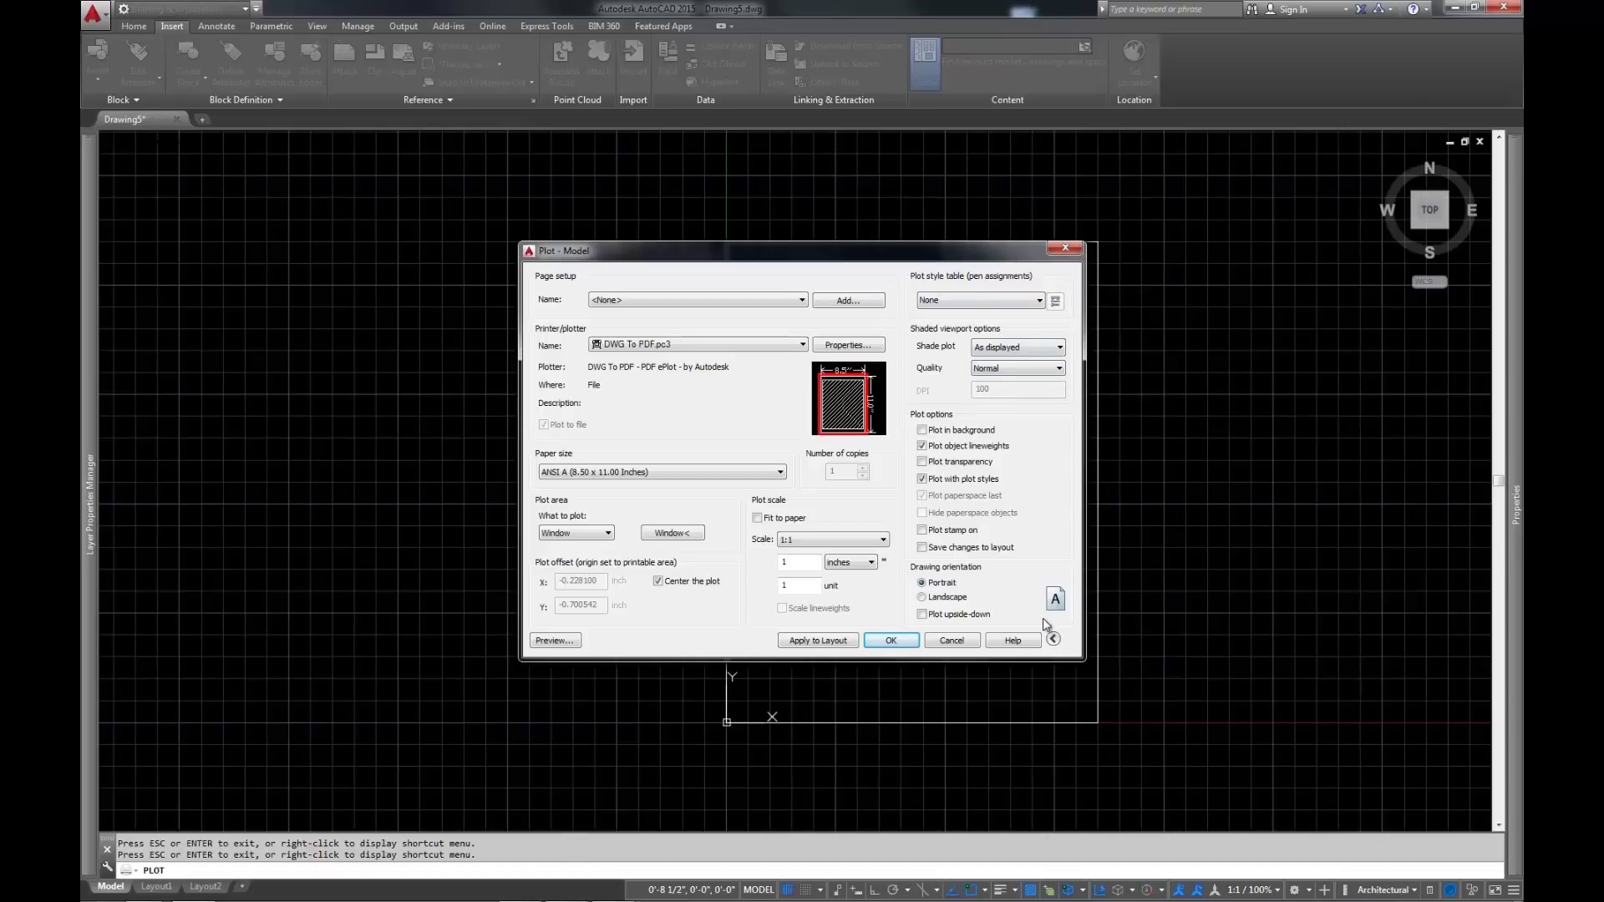
- Plot the drawing to Drawing5-Model.pdf saved on the Desktop
{"action": "left_click", "coordinate": [891, 641]}
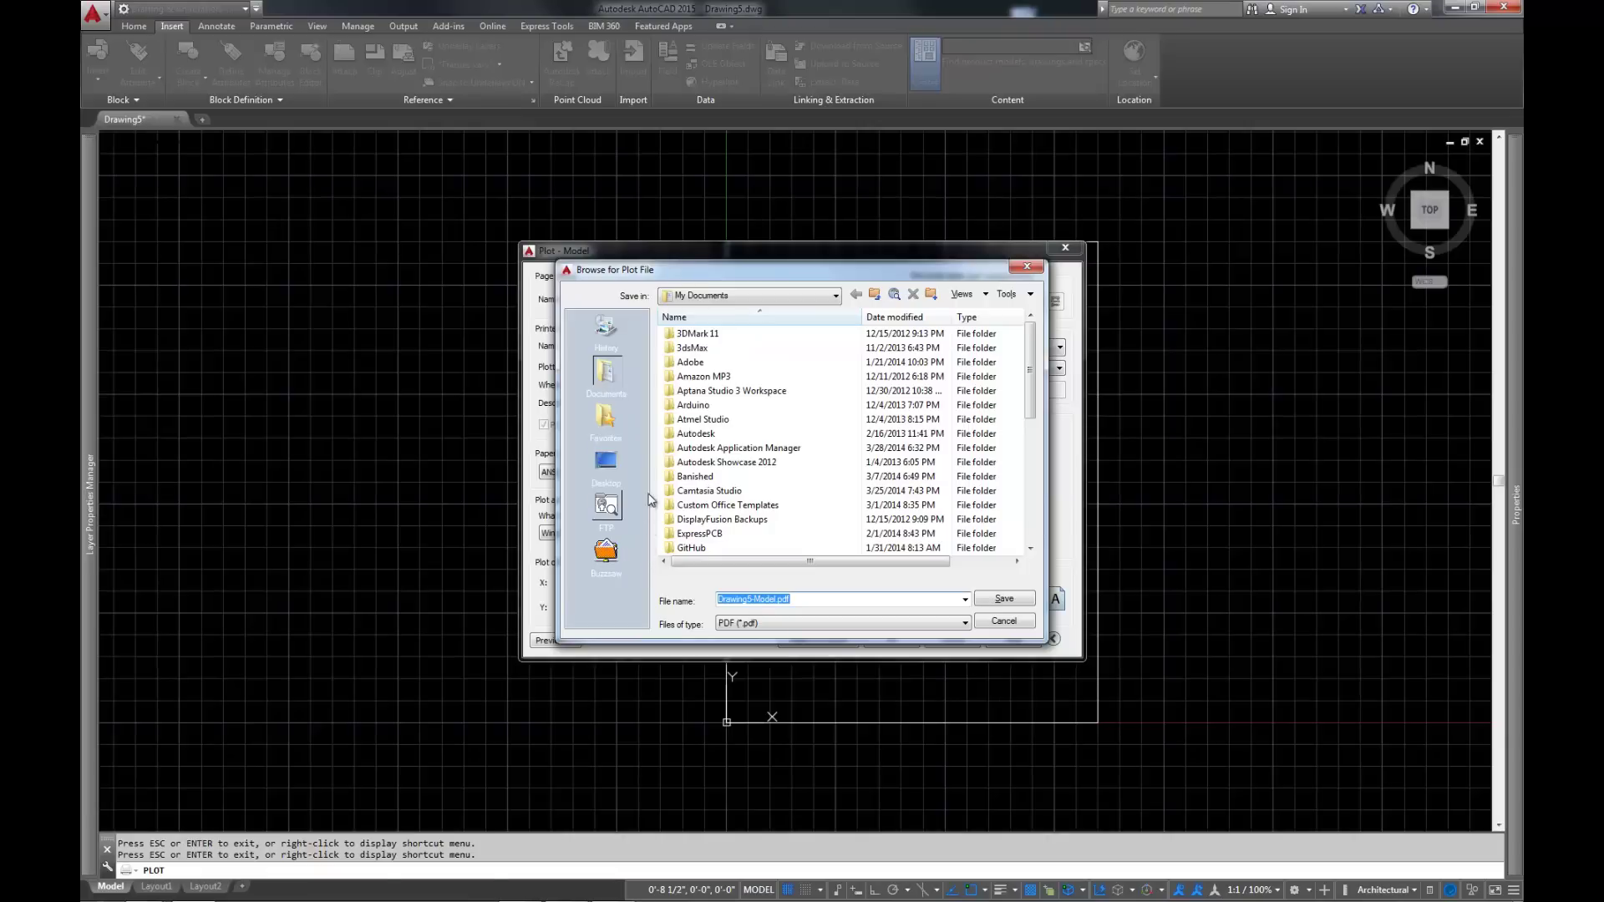
{"action": "left_click", "coordinate": [607, 462]}
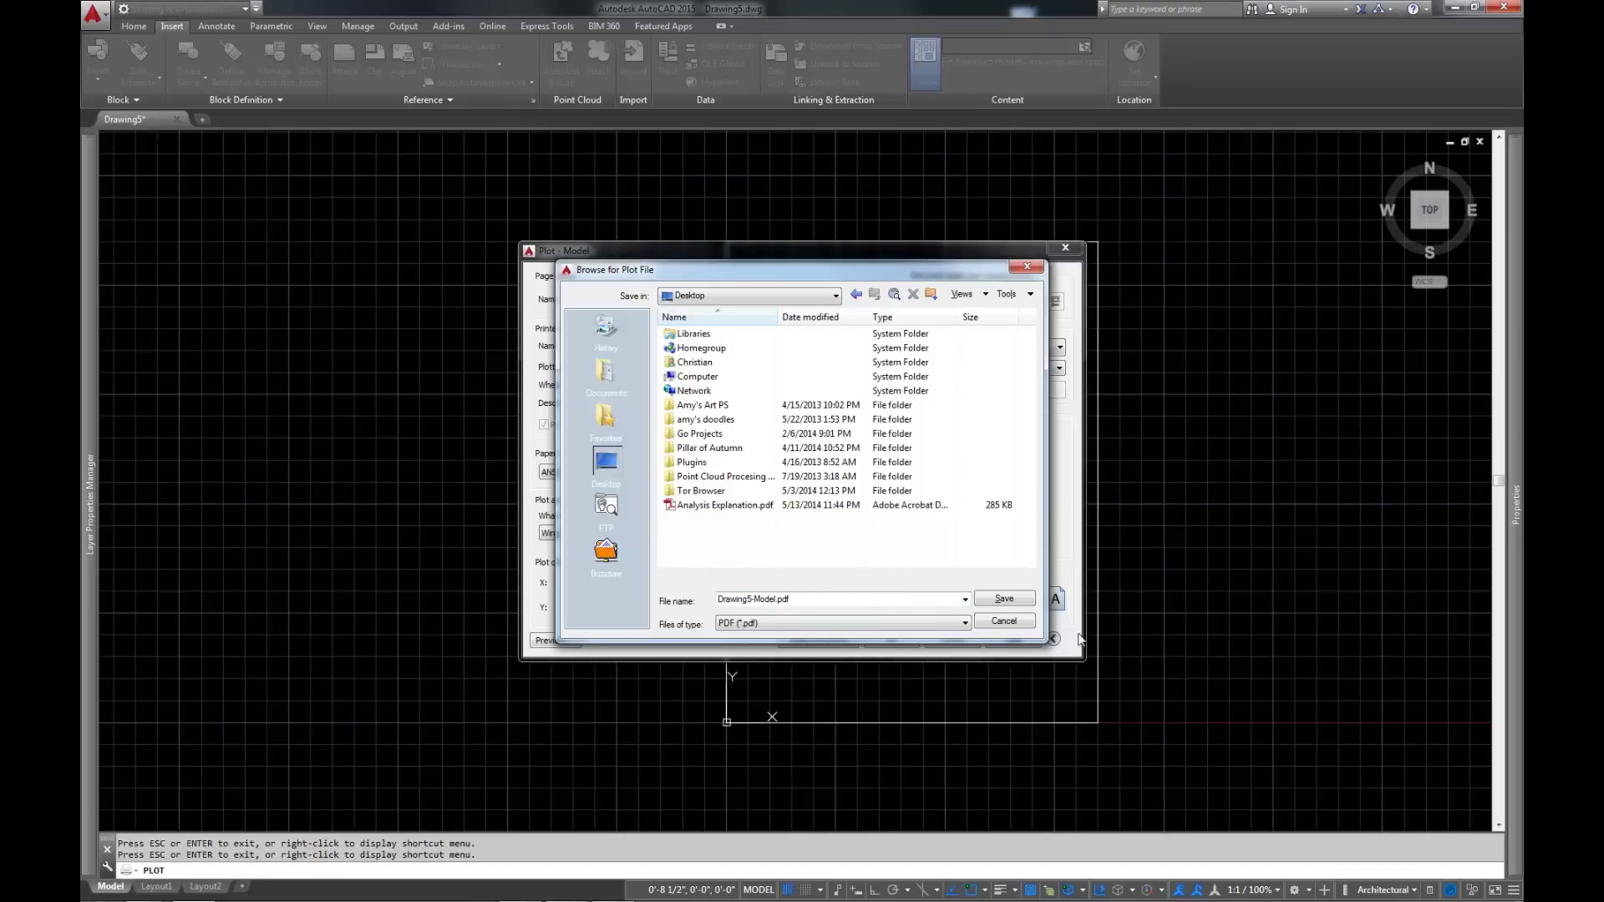
{"action": "left_click", "coordinate": [1004, 599]}
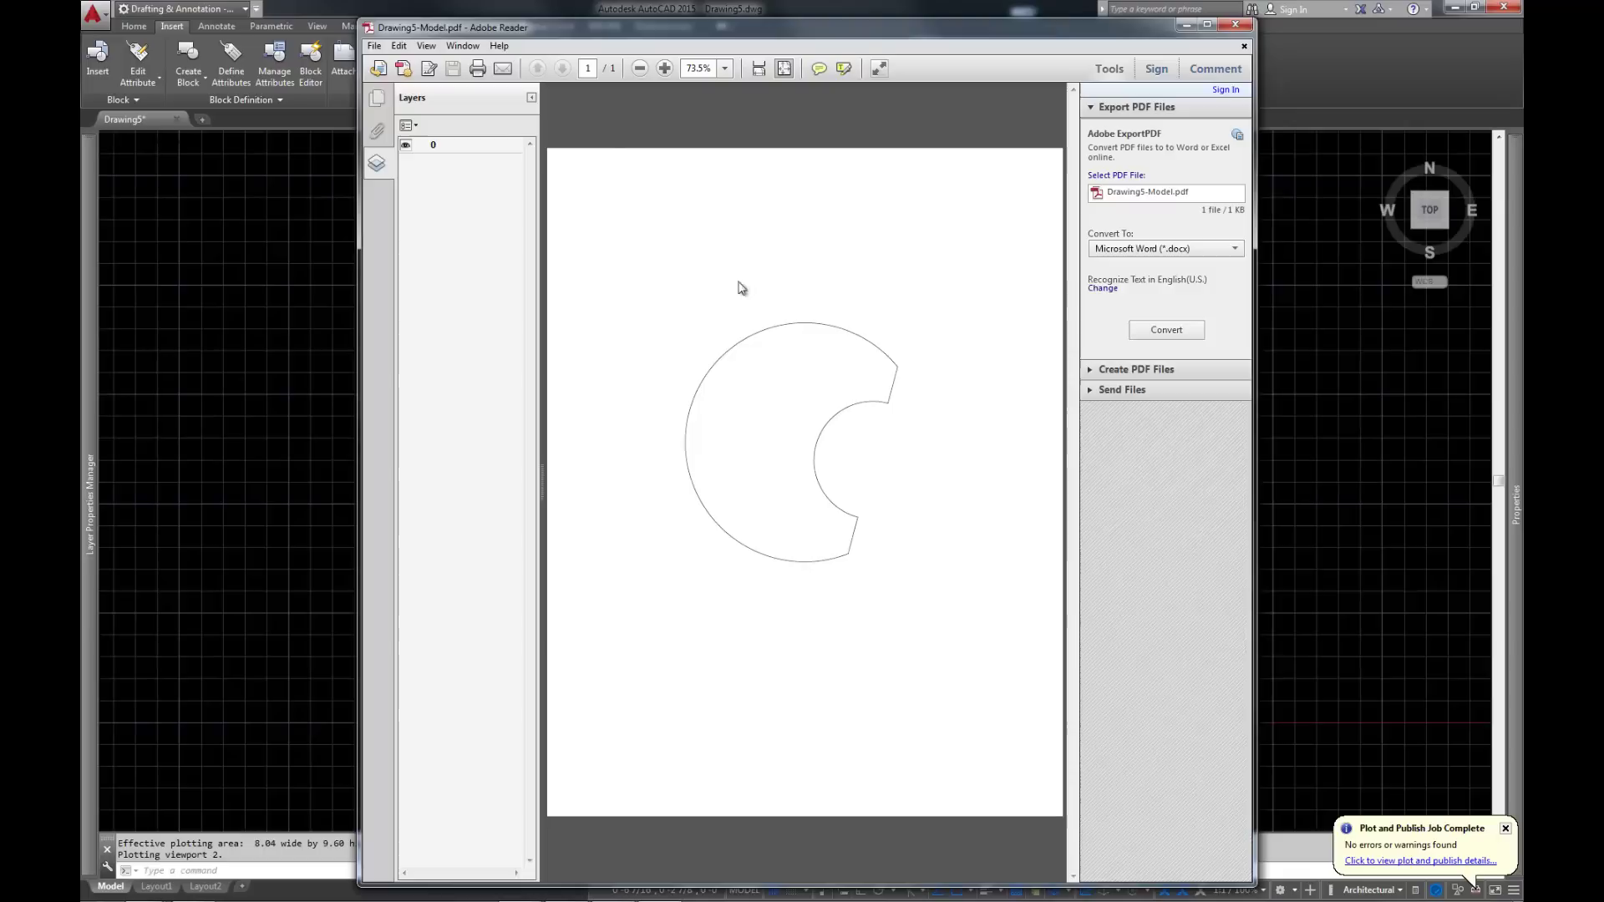
- Zoom the PDF page to 200% and scroll across the crescent's arcs
{"action": "left_click", "coordinate": [665, 68]}
{"action": "left_click", "coordinate": [665, 68]}
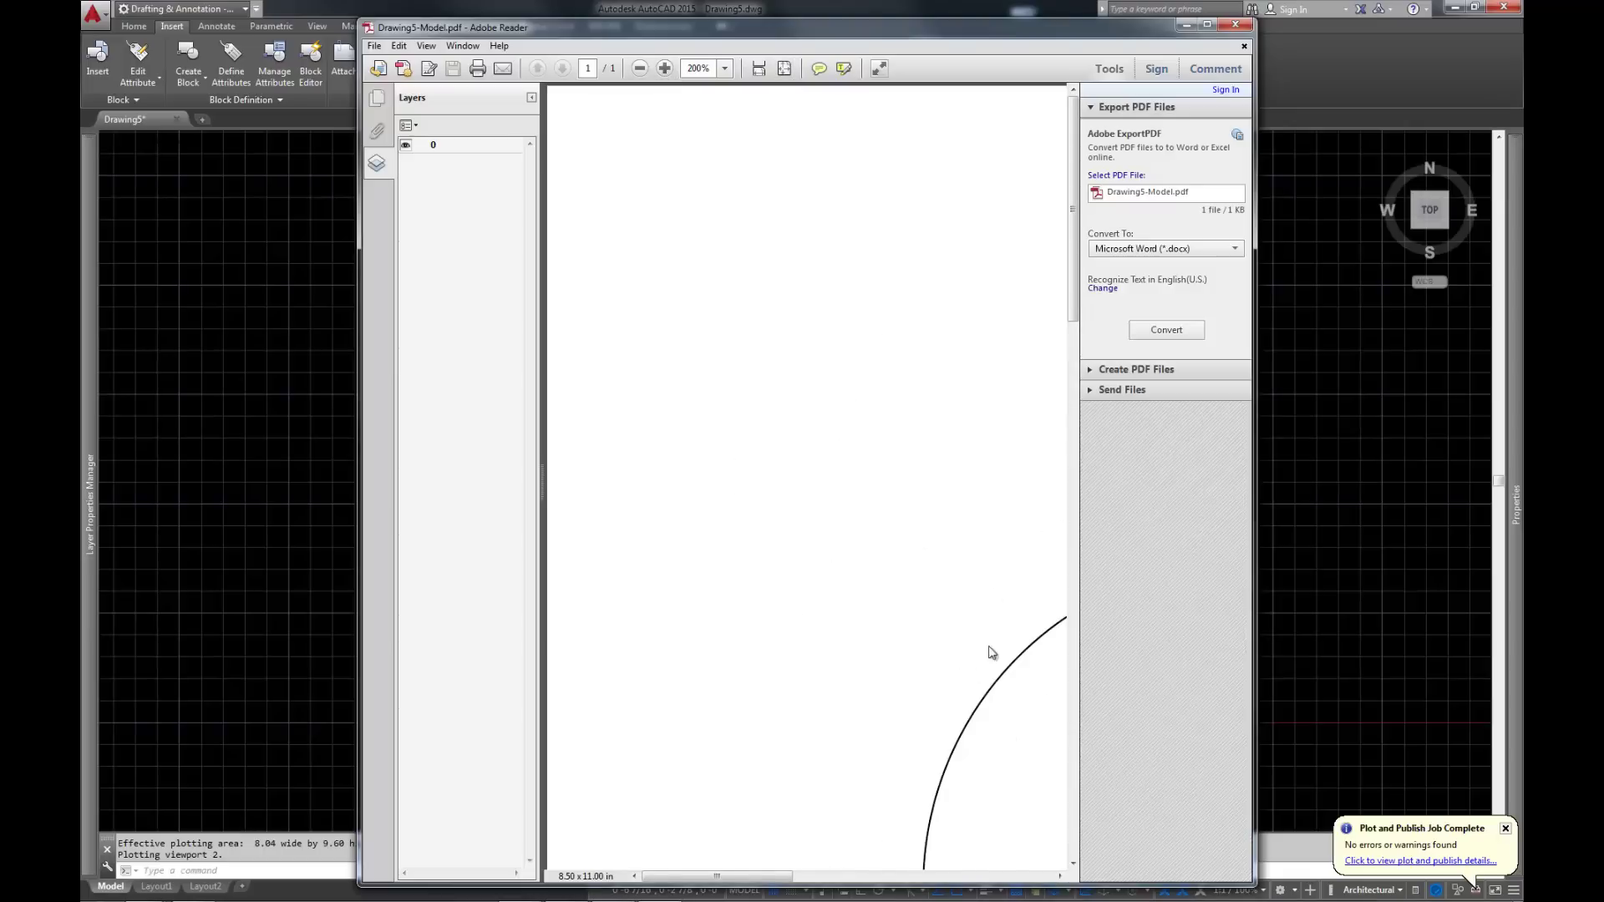
{"action": "left_click_drag", "start_coordinate": [774, 876], "coordinate": [930, 871]}
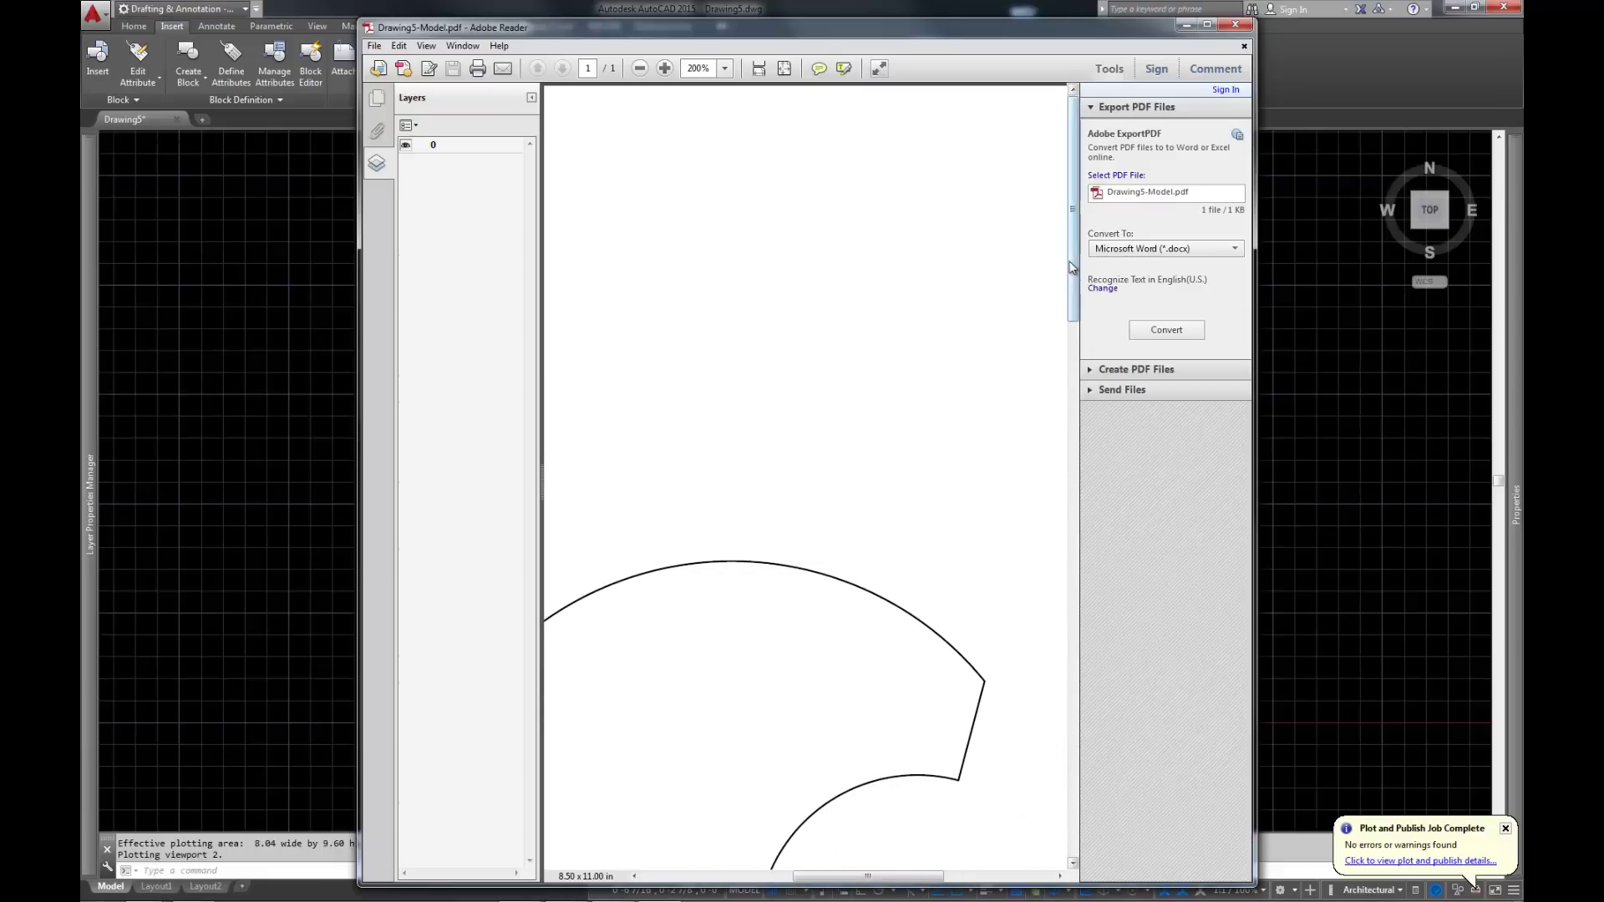
{"action": "left_click_drag", "start_coordinate": [1071, 266], "coordinate": [1071, 495]}
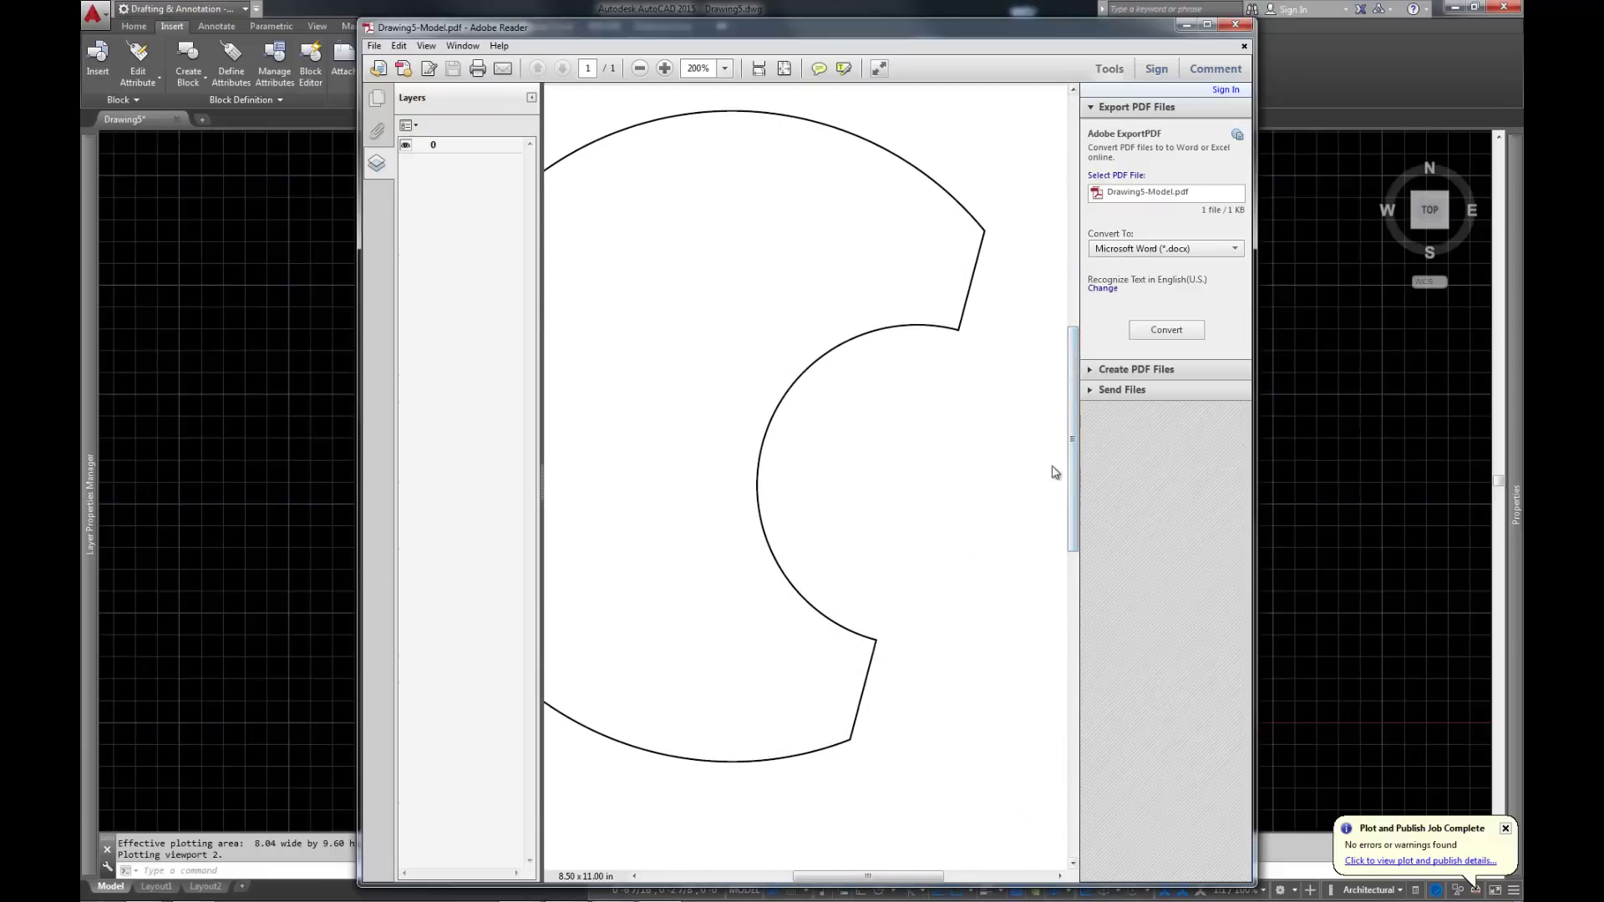
- Close Adobe Reader to return to the AutoCAD drawing
{"action": "left_click", "coordinate": [1240, 22]}
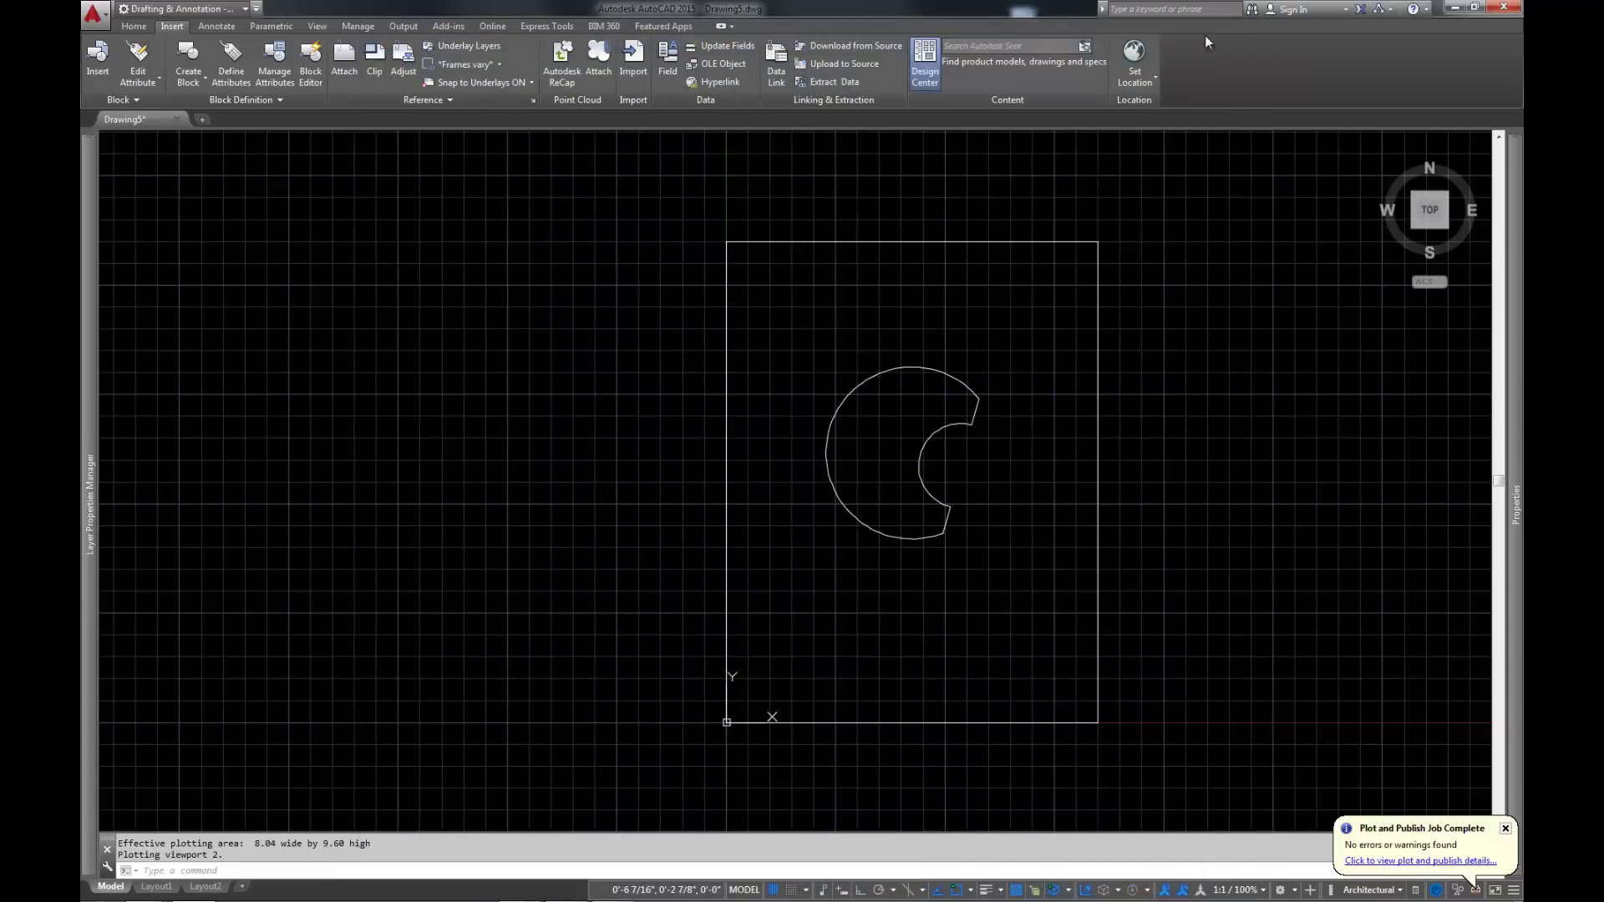